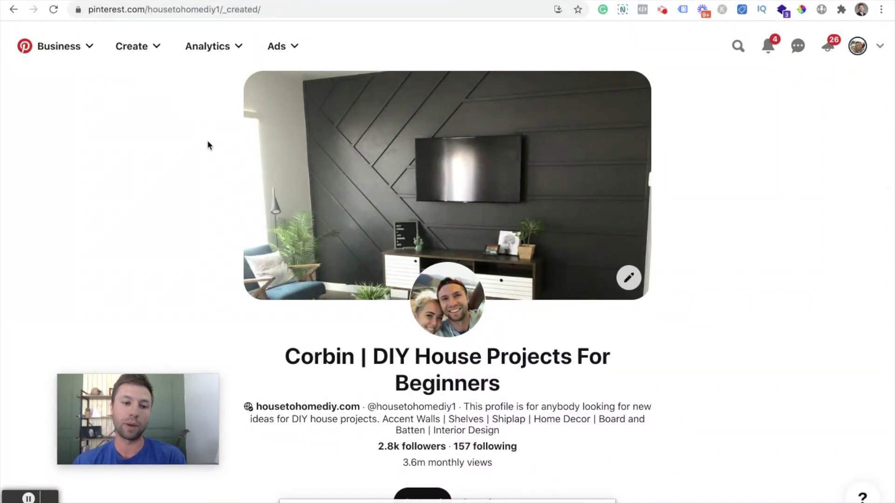
Step: From the business profile, choose Create ad in the top-bar Ads menu
{"action": "scroll", "coordinate": [362, 264], "scroll_direction": "down", "scroll_amount": 3}
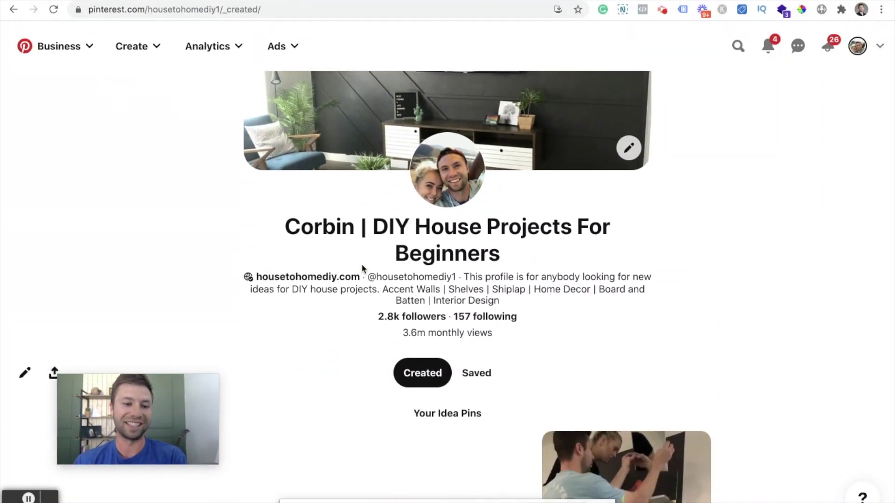
{"action": "scroll", "coordinate": [362, 264], "scroll_direction": "up", "scroll_amount": 4}
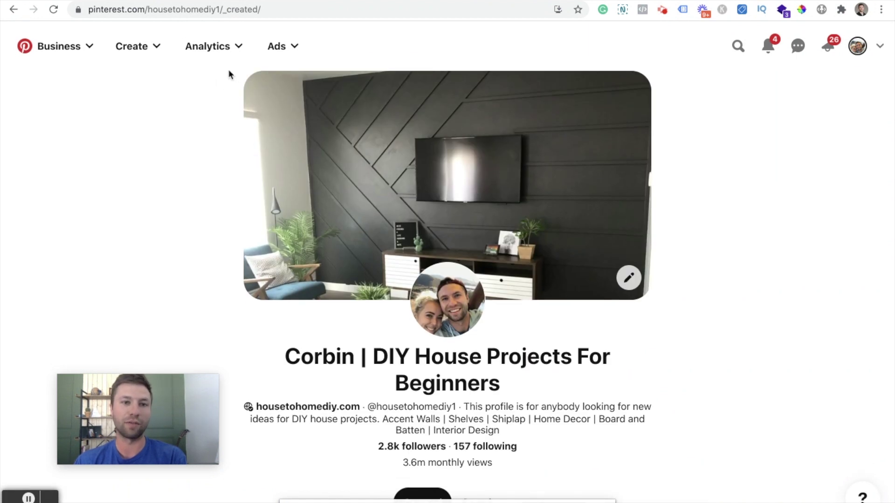
{"action": "left_click", "coordinate": [295, 47]}
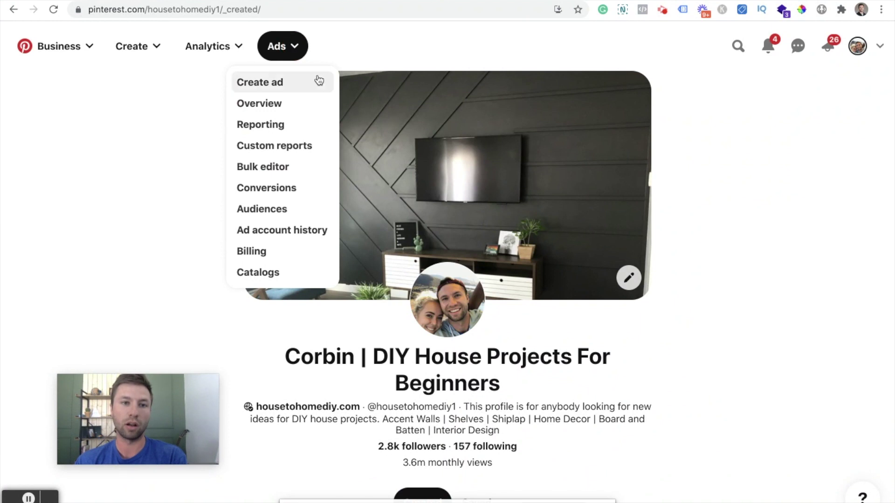
{"action": "left_click", "coordinate": [286, 88]}
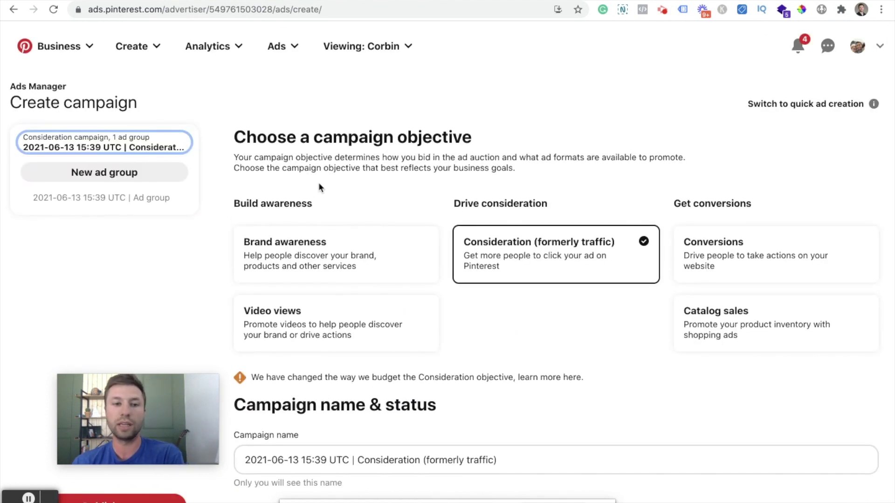
Step: Scroll through the Create campaign objectives and keep Consideration selected
{"action": "scroll", "coordinate": [373, 199], "scroll_direction": "down", "scroll_amount": 1}
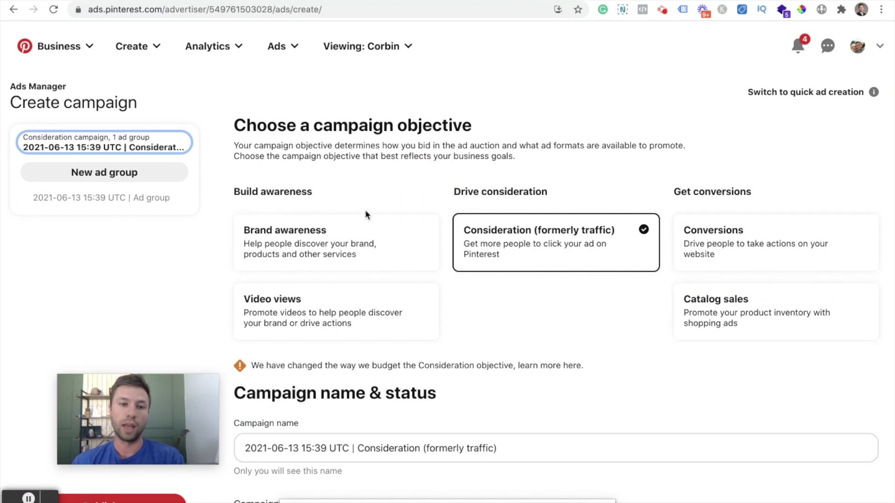
{"action": "scroll", "coordinate": [365, 214], "scroll_direction": "down", "scroll_amount": 1}
{"action": "scroll", "coordinate": [365, 214], "scroll_direction": "up", "scroll_amount": 1}
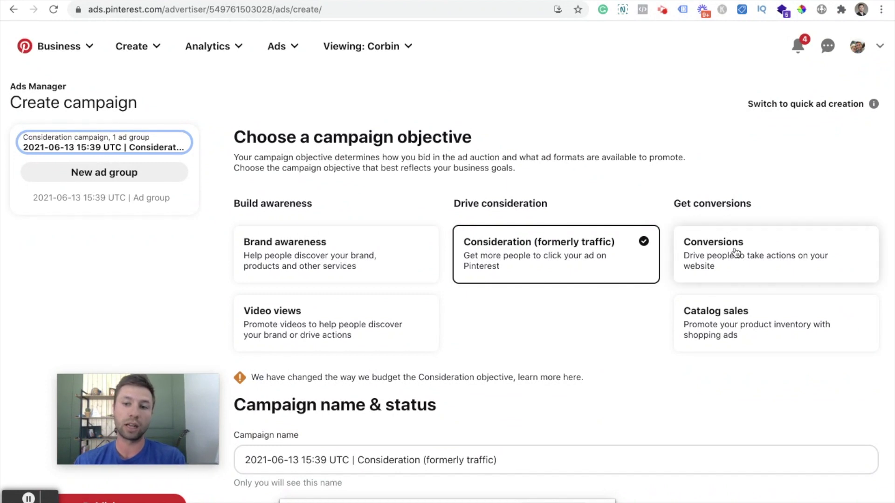
{"action": "left_click", "coordinate": [737, 251]}
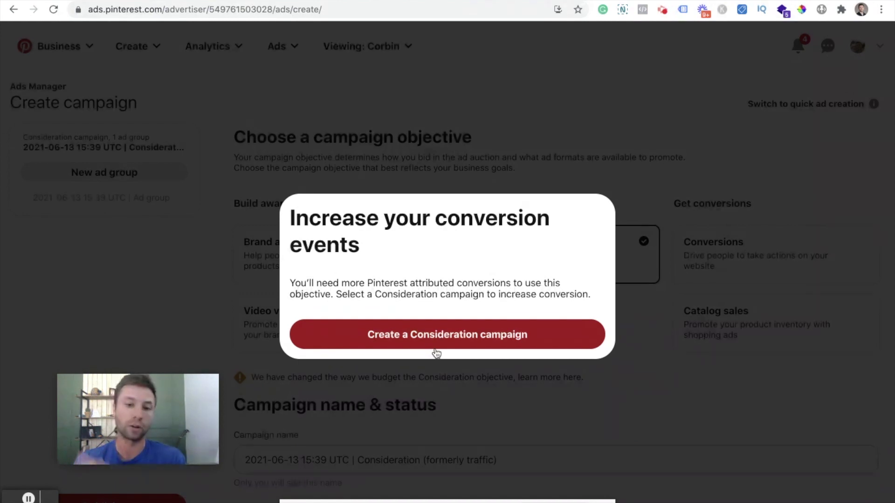
{"action": "left_click", "coordinate": [604, 164]}
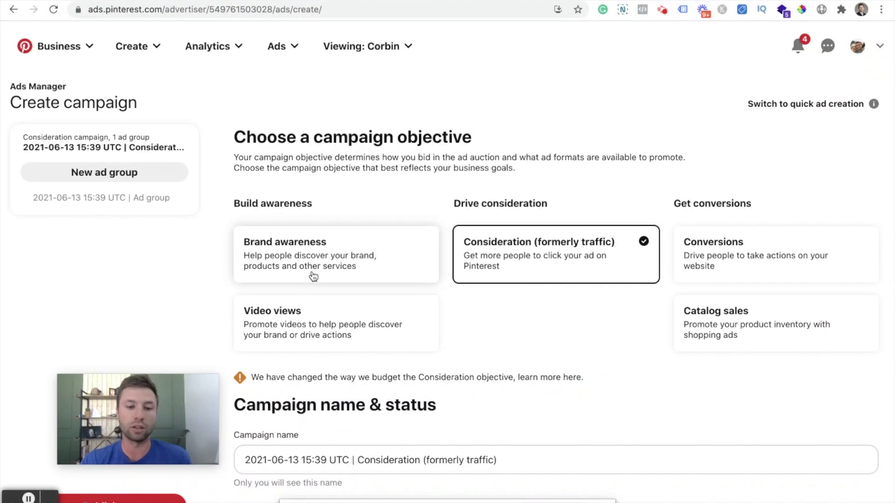
Step: Rename the campaign to 'Test For YouTube'
{"action": "scroll", "coordinate": [373, 285], "scroll_direction": "down", "scroll_amount": 4}
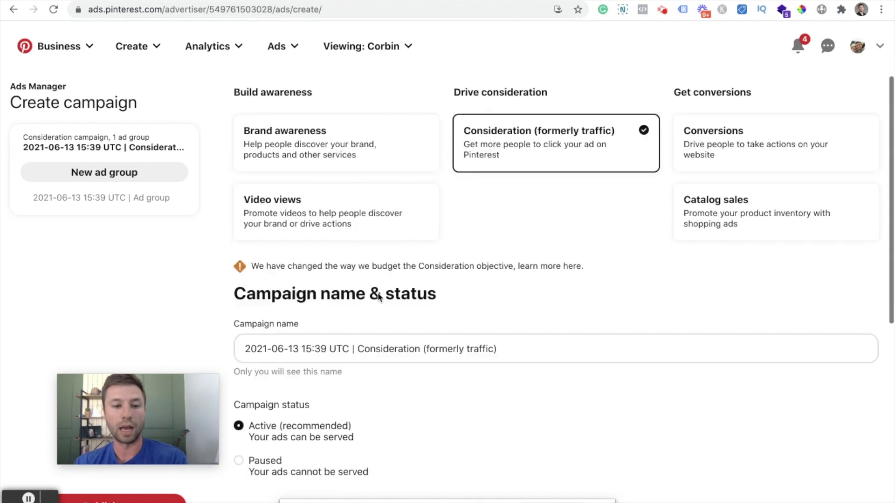
{"action": "scroll", "coordinate": [383, 286], "scroll_direction": "down", "scroll_amount": 1}
{"action": "left_click", "coordinate": [510, 252]}
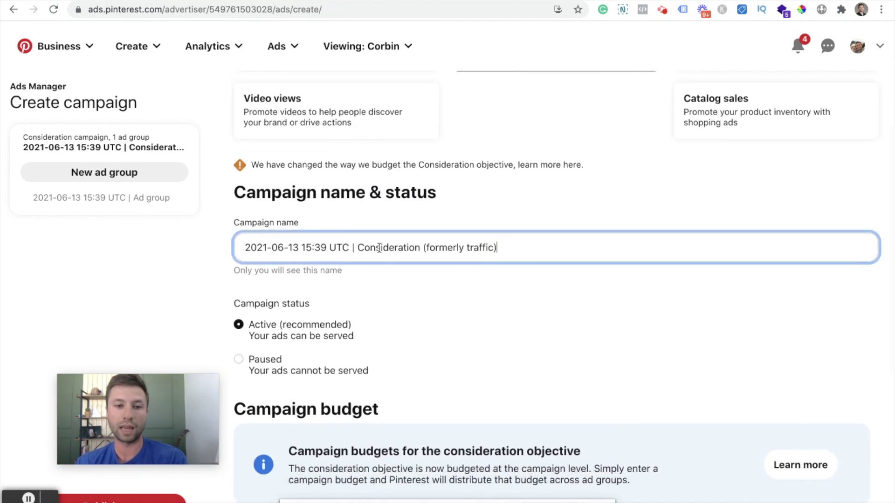
{"action": "key", "text": "Left"}
{"action": "key", "text": "Left"}
{"action": "key", "text": "Left"}
{"action": "key", "text": "Left"}
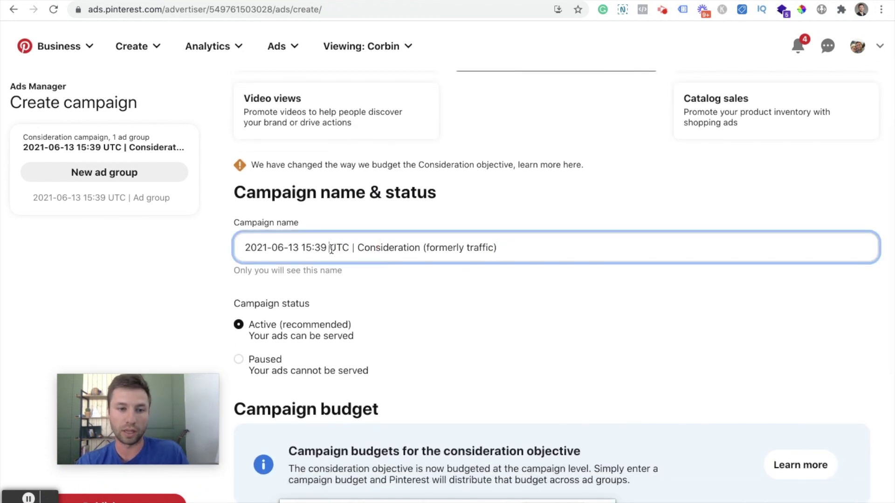
{"action": "type", "text": "Tes"}
{"action": "key", "text": "BackSpace"}
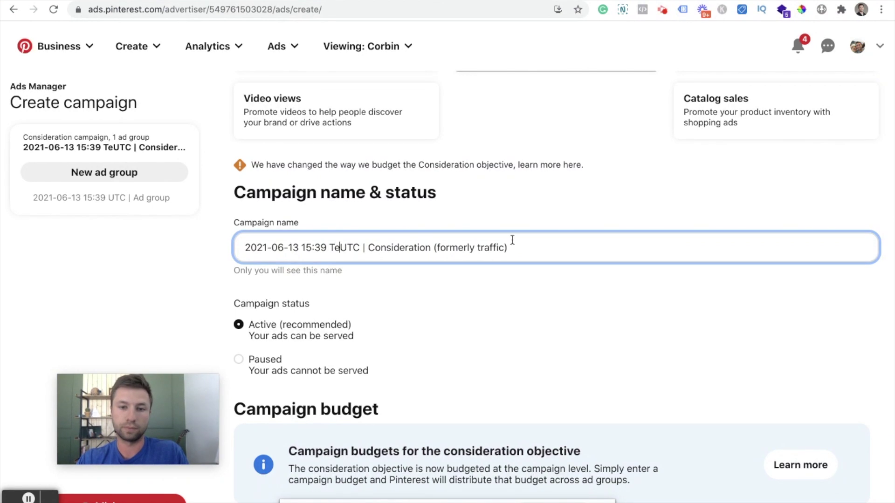
{"action": "left_click", "coordinate": [515, 247]}
{"action": "key", "text": "ctrl+a"}
{"action": "key", "text": "BackSpace"}
{"action": "type", "text": "T"}
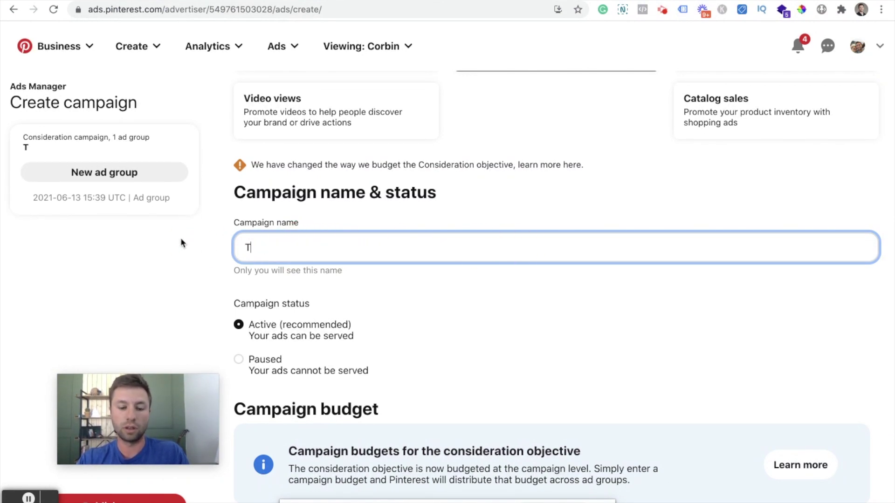
{"action": "type", "text": "est For YouTube"}
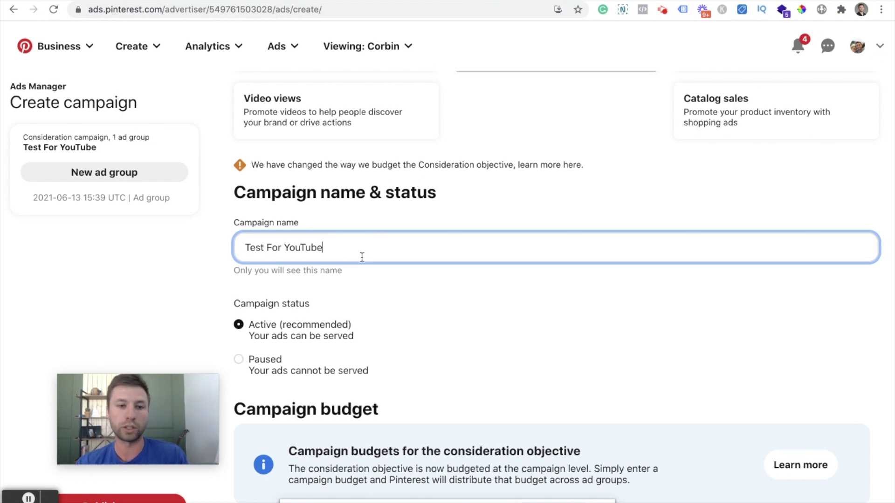
Step: Set the daily spend limit to 5.00 USD
{"action": "scroll", "coordinate": [399, 296], "scroll_direction": "down", "scroll_amount": 2}
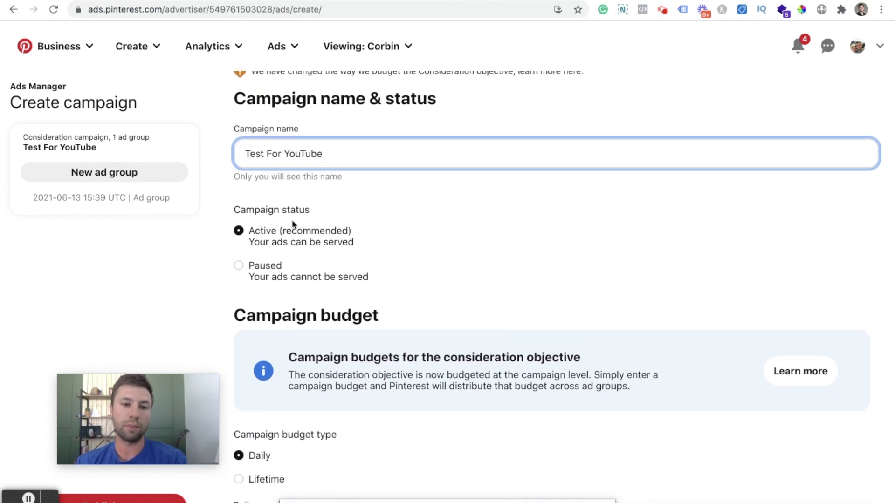
{"action": "scroll", "coordinate": [321, 243], "scroll_direction": "down", "scroll_amount": 1}
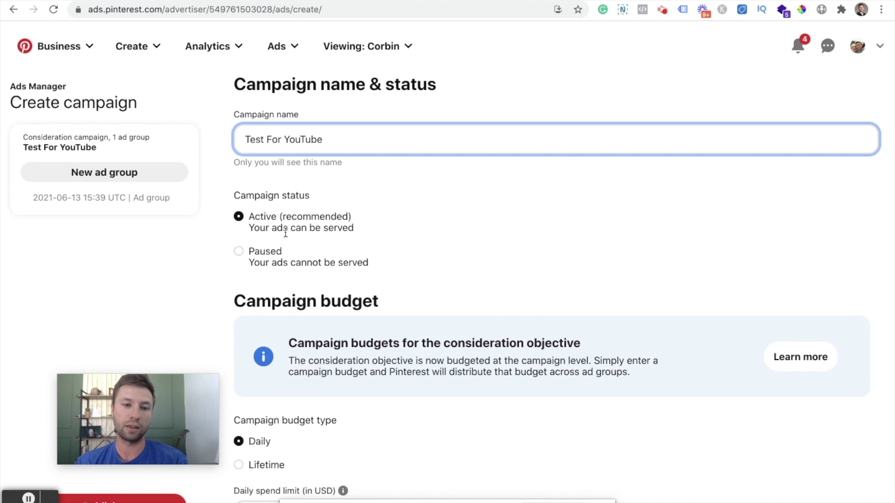
{"action": "scroll", "coordinate": [304, 212], "scroll_direction": "down", "scroll_amount": 5}
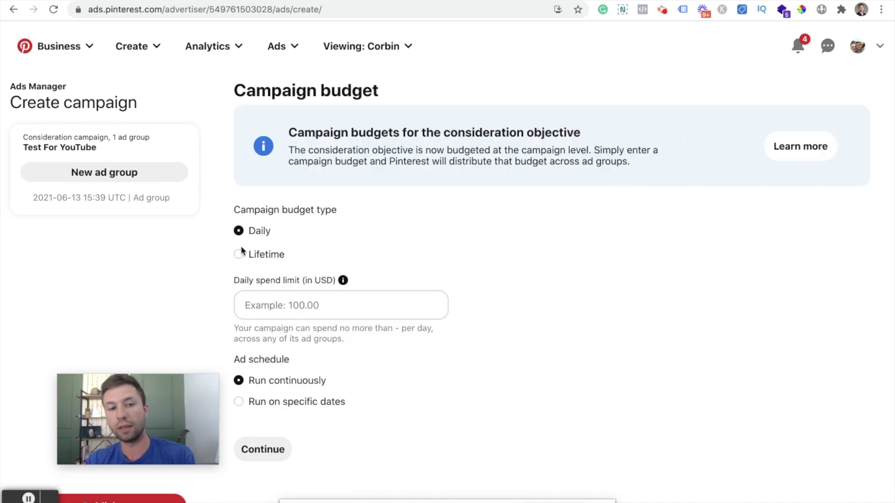
{"action": "left_click", "coordinate": [330, 307]}
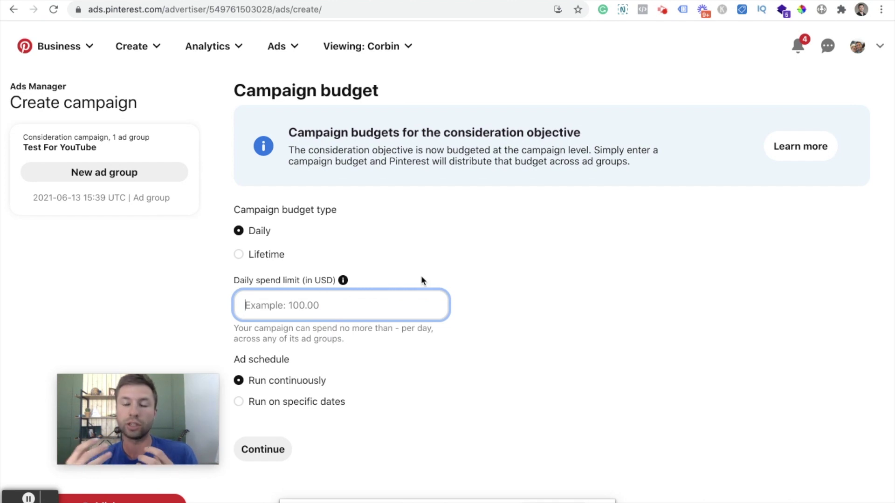
{"action": "type", "text": "5"}
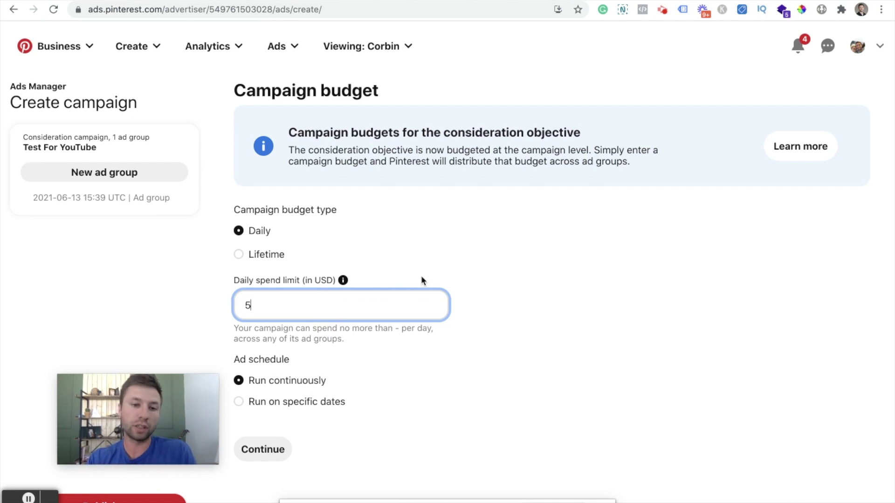
{"action": "key", "text": "BackSpace"}
{"action": "type", "text": "10"}
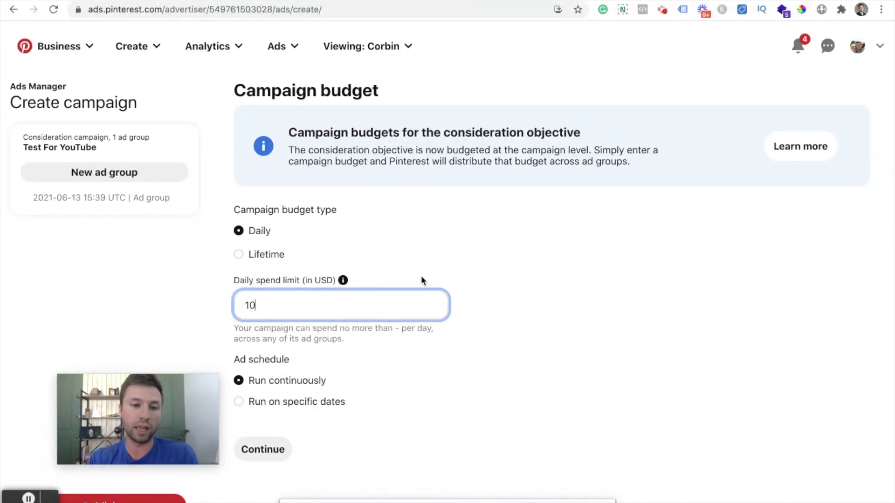
{"action": "left_click", "coordinate": [497, 350]}
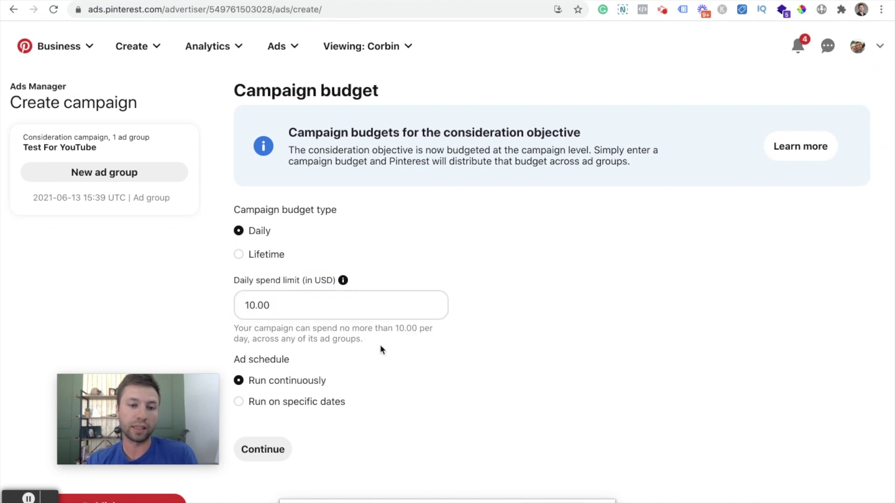
{"action": "left_click", "coordinate": [282, 305]}
{"action": "key", "text": "BackSpace"}
{"action": "key", "text": "BackSpace"}
{"action": "key", "text": "BackSpace"}
{"action": "key", "text": "BackSpace"}
{"action": "key", "text": "BackSpace"}
{"action": "type", "text": "5"}
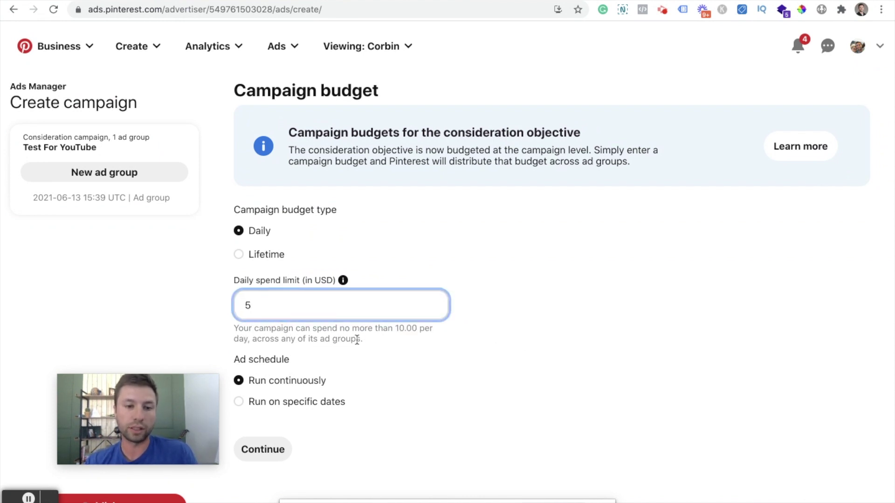
{"action": "left_click", "coordinate": [373, 368]}
Step: Keep the campaign on Run continuously and continue to the ad group details
{"action": "scroll", "coordinate": [406, 314], "scroll_direction": "down", "scroll_amount": 1}
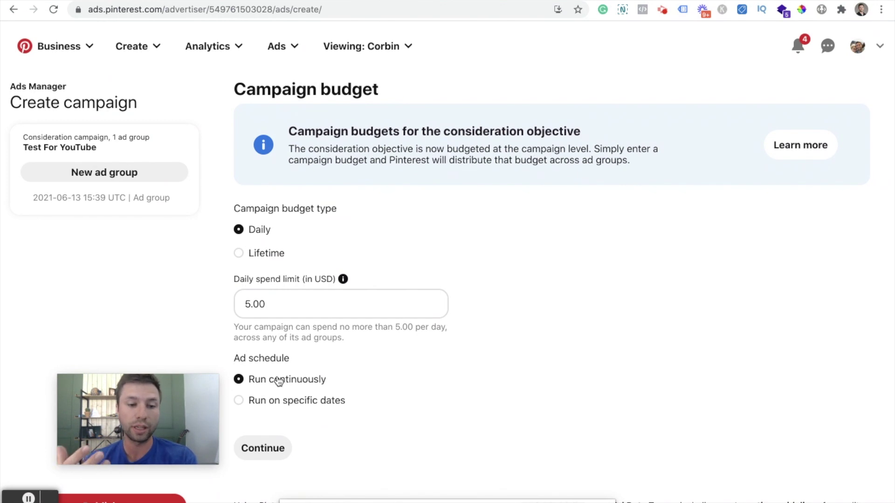
{"action": "left_click", "coordinate": [240, 401]}
{"action": "scroll", "coordinate": [354, 393], "scroll_direction": "down", "scroll_amount": 2}
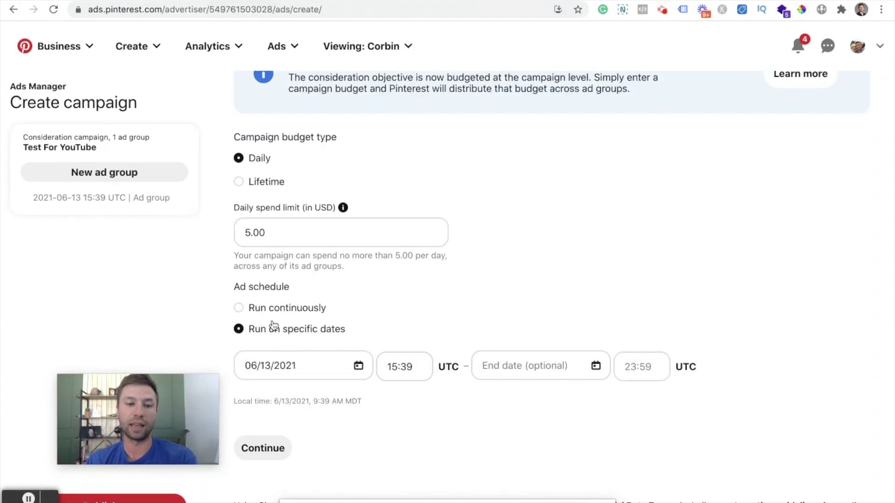
{"action": "left_click", "coordinate": [238, 308]}
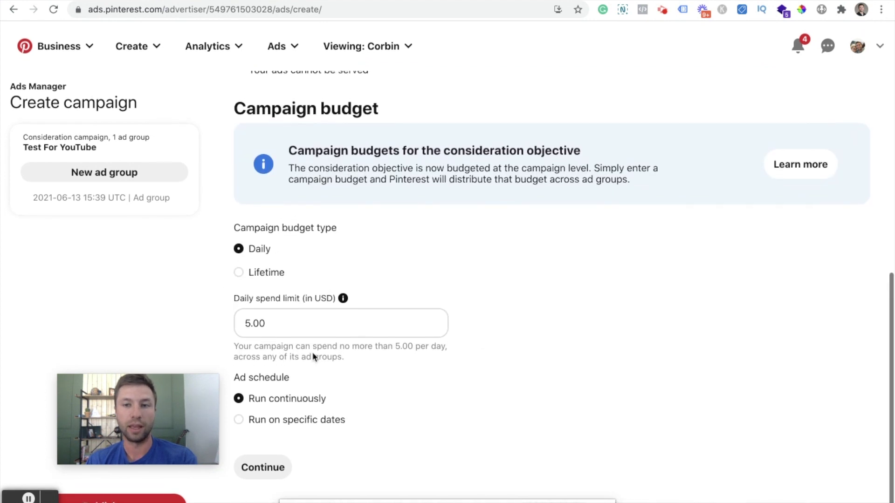
{"action": "left_click", "coordinate": [266, 448]}
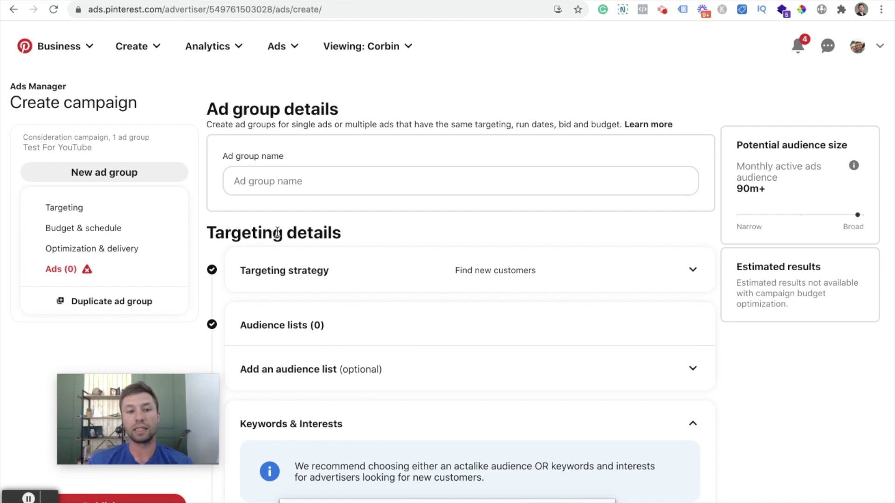
Step: Expand the targeting strategy options and scroll down to the Keywords & Interests card
{"action": "scroll", "coordinate": [379, 266], "scroll_direction": "down", "scroll_amount": 3}
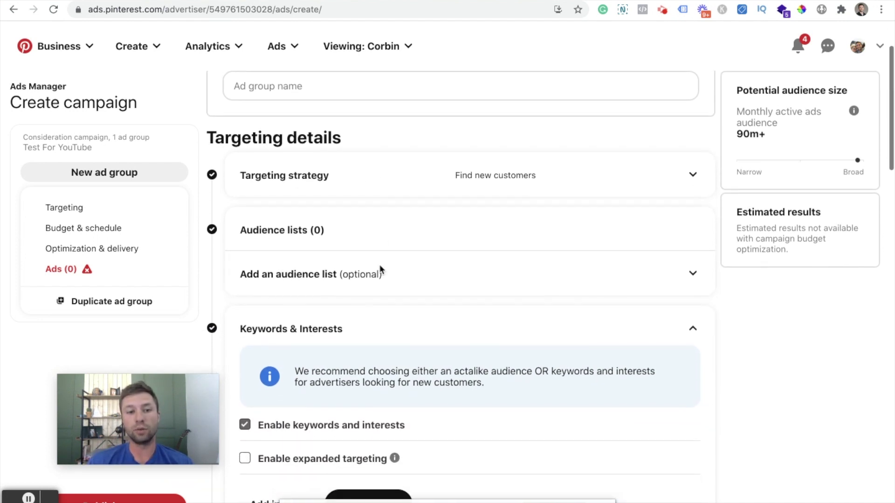
{"action": "scroll", "coordinate": [380, 270], "scroll_direction": "up", "scroll_amount": 1}
{"action": "left_click", "coordinate": [693, 198]}
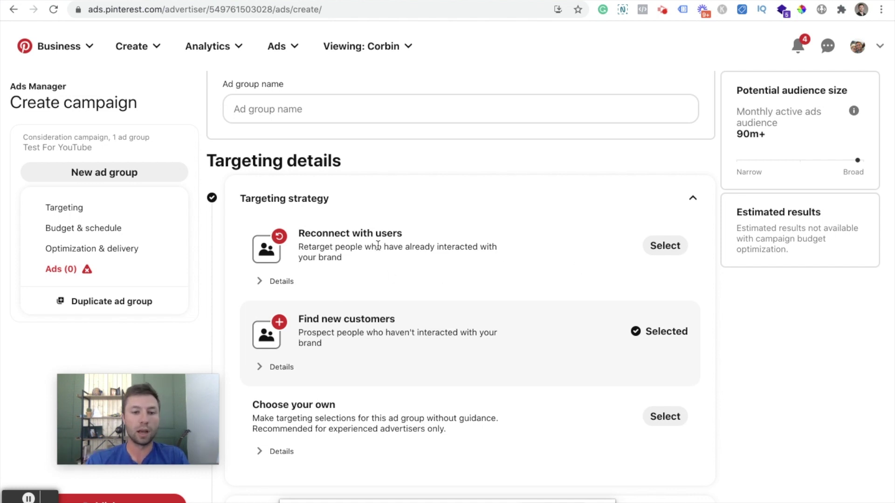
{"action": "scroll", "coordinate": [378, 245], "scroll_direction": "down", "scroll_amount": 2}
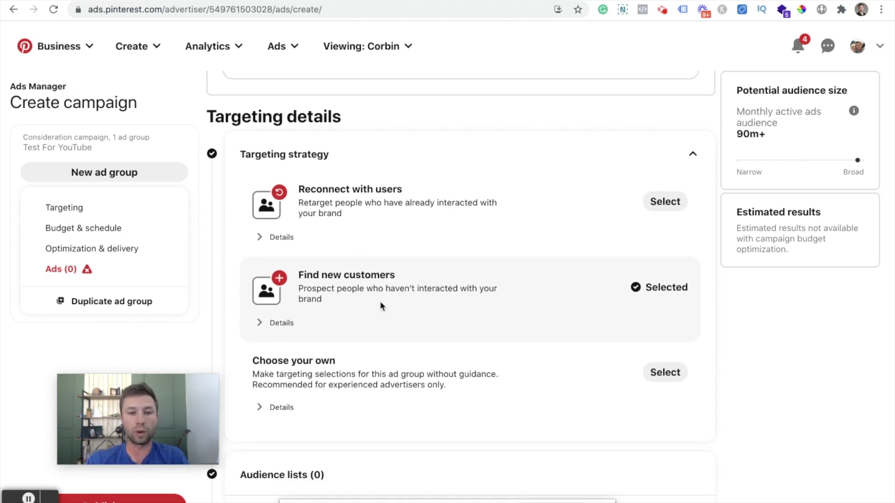
{"action": "scroll", "coordinate": [419, 304], "scroll_direction": "down", "scroll_amount": 2}
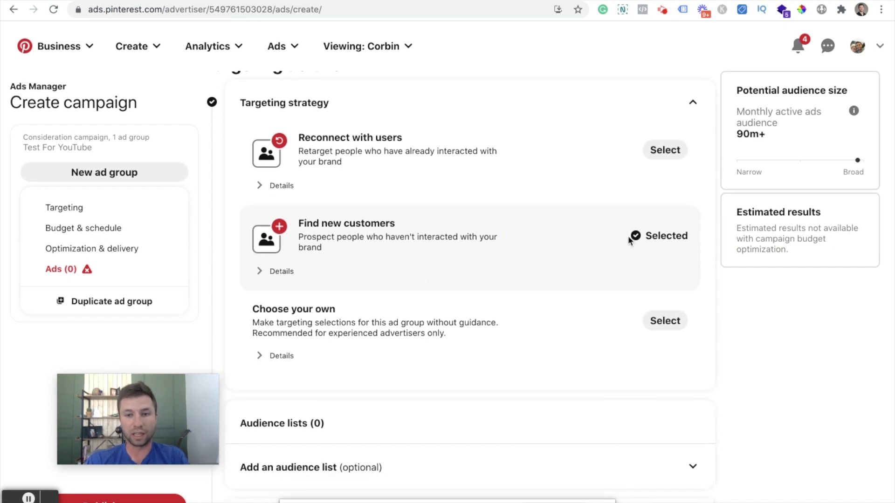
{"action": "scroll", "coordinate": [394, 232], "scroll_direction": "down", "scroll_amount": 10}
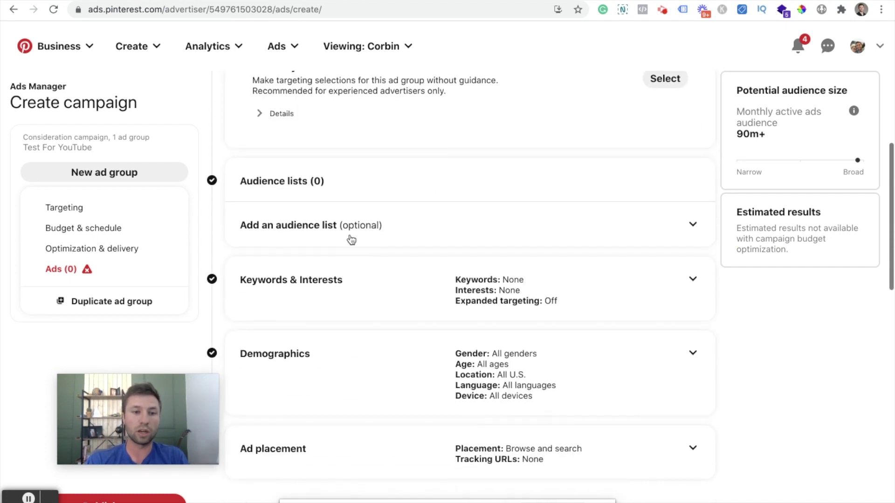
{"action": "scroll", "coordinate": [317, 243], "scroll_direction": "down", "scroll_amount": 2}
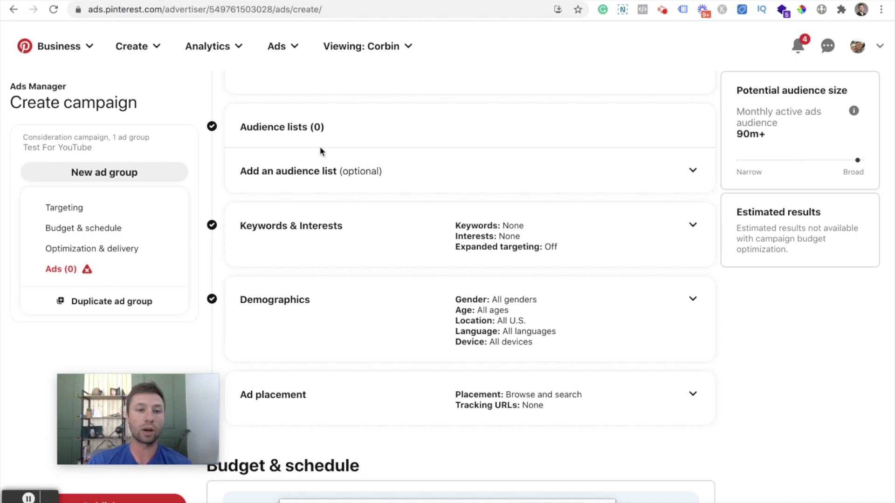
{"action": "scroll", "coordinate": [320, 149], "scroll_direction": "up", "scroll_amount": 8}
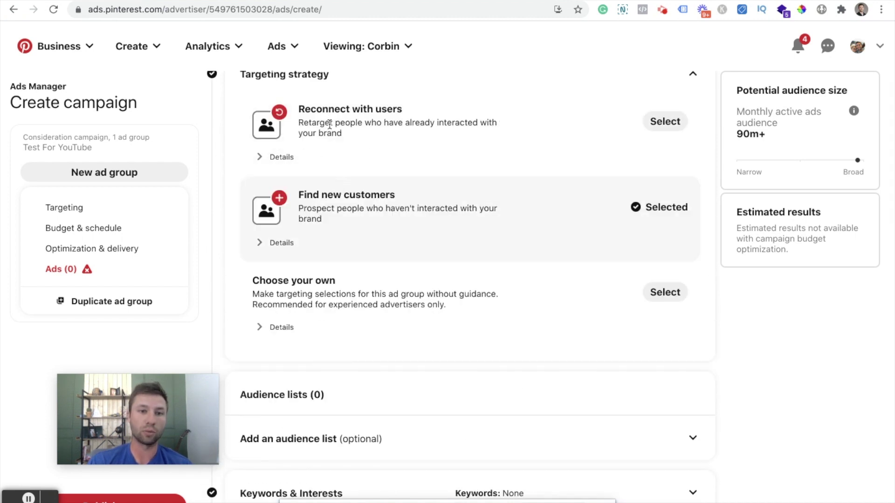
{"action": "scroll", "coordinate": [325, 224], "scroll_direction": "down", "scroll_amount": 5}
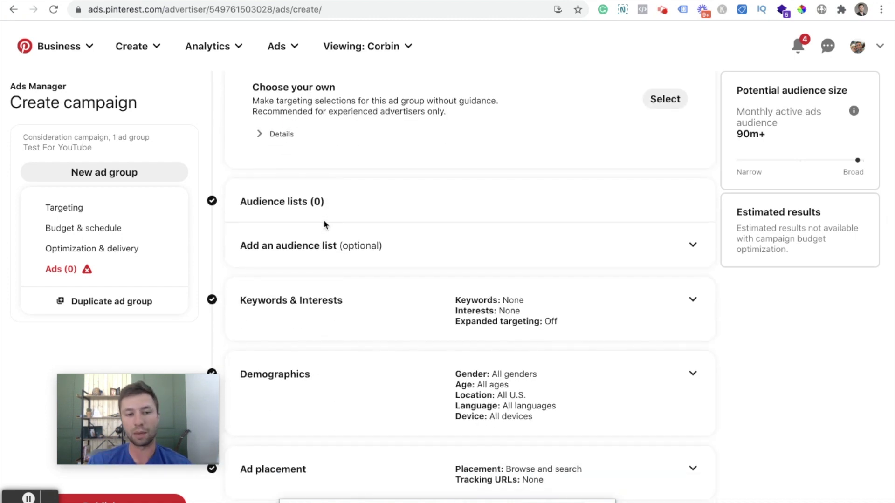
{"action": "scroll", "coordinate": [337, 270], "scroll_direction": "down", "scroll_amount": 1}
Step: Search 'smart home' and tick Home Decor > Home Maintenance > Smart Home, leaving audience under 10k
{"action": "left_click", "coordinate": [693, 264]}
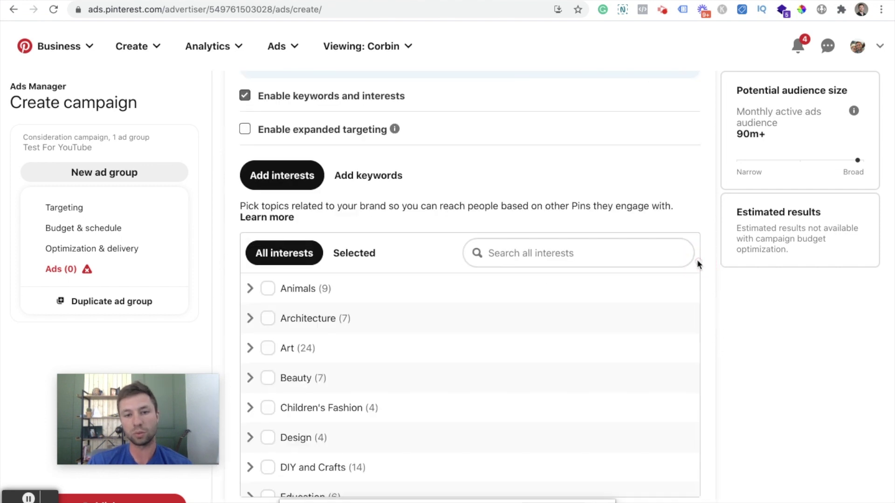
{"action": "scroll", "coordinate": [392, 270], "scroll_direction": "down", "scroll_amount": 1}
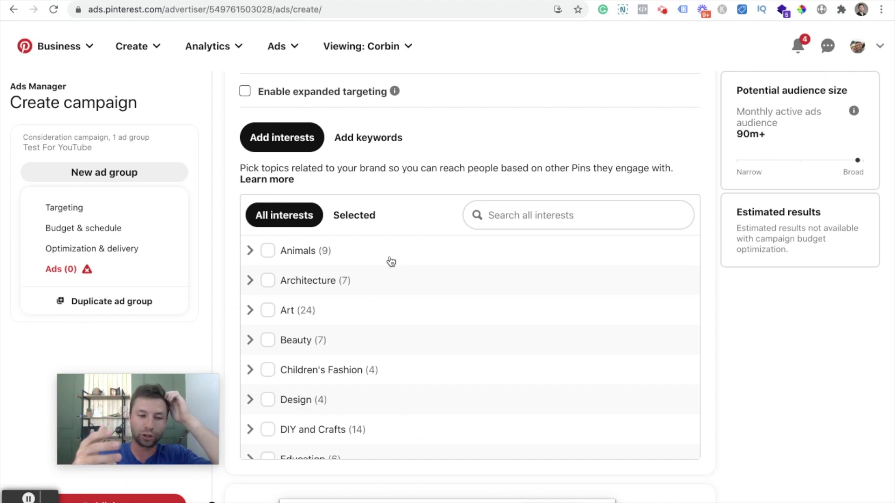
{"action": "left_click", "coordinate": [509, 215]}
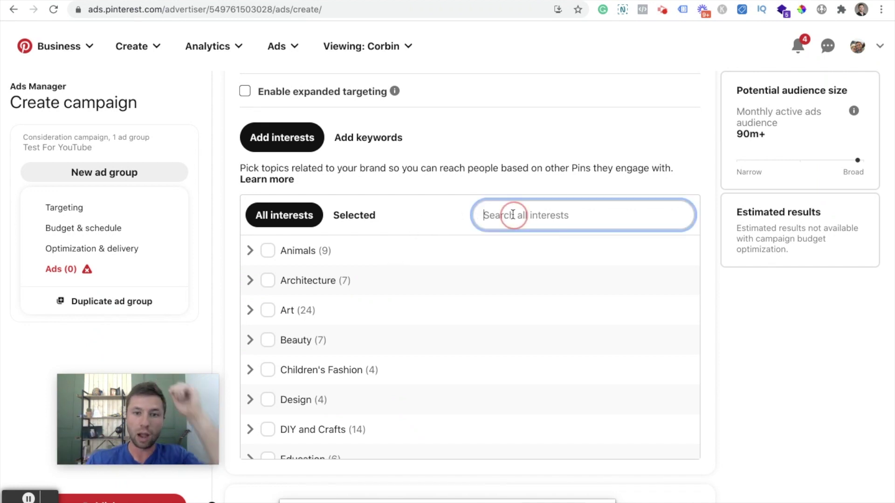
{"action": "type", "text": "smart home"}
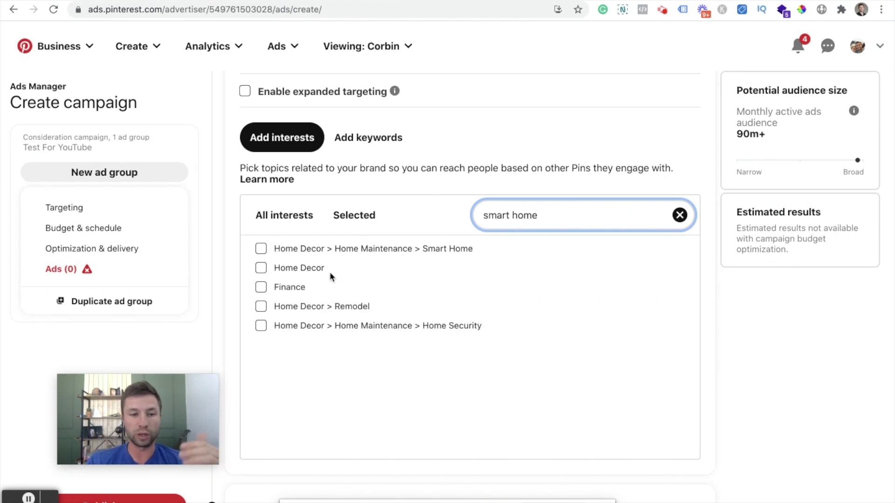
{"action": "left_click", "coordinate": [261, 250]}
{"action": "scroll", "coordinate": [424, 217], "scroll_direction": "down", "scroll_amount": 15}
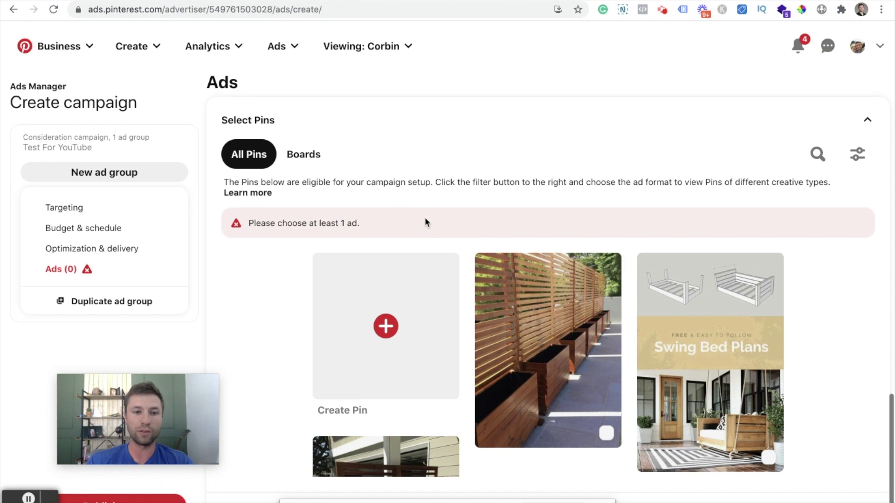
{"action": "scroll", "coordinate": [406, 280], "scroll_direction": "up", "scroll_amount": 15}
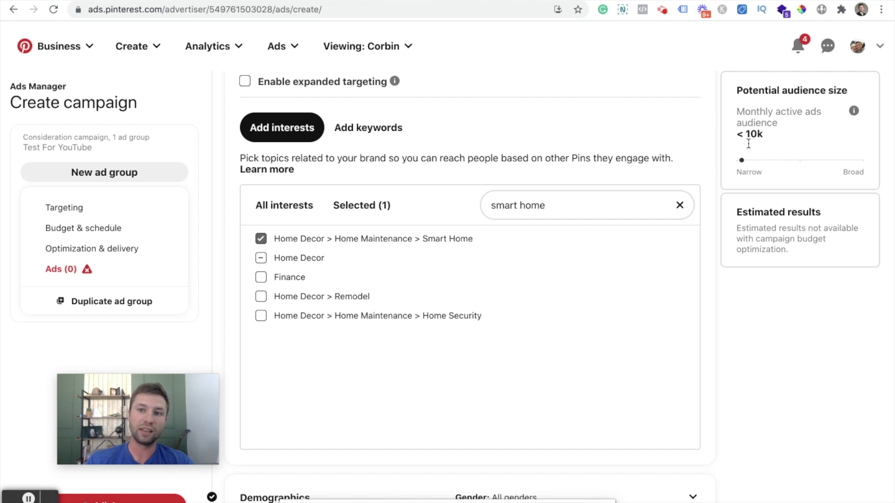
{"action": "left_click_drag", "start_coordinate": [745, 134], "coordinate": [758, 134]}
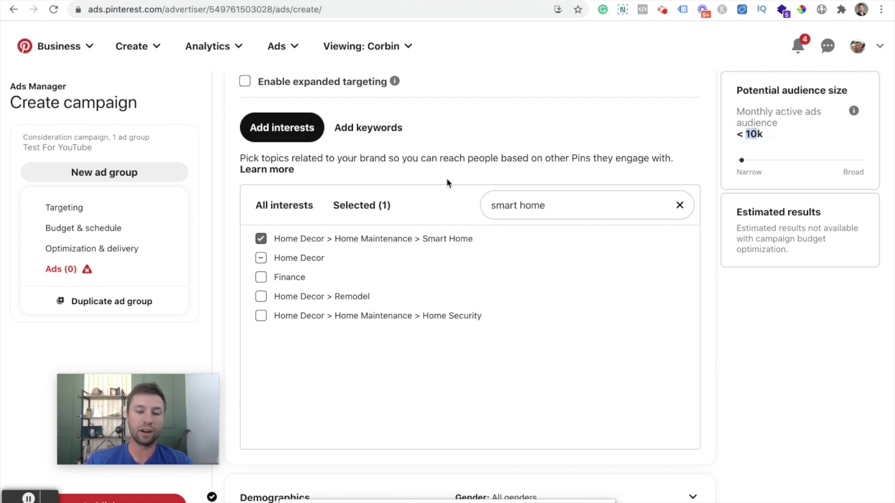
Step: Paste six smart-home keywords under Add keywords, raising the audience estimate to 109k-120k
{"action": "left_click", "coordinate": [366, 135]}
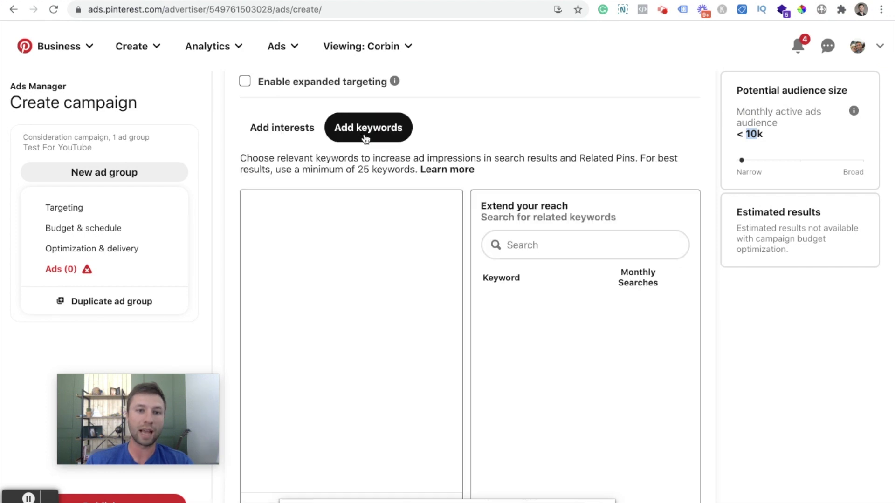
{"action": "left_click", "coordinate": [320, 213]}
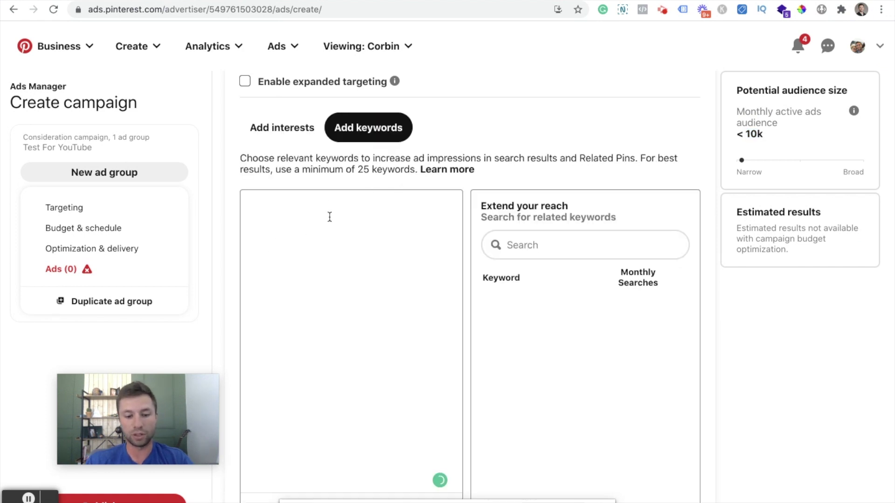
{"action": "key", "text": "ctrl+v"}
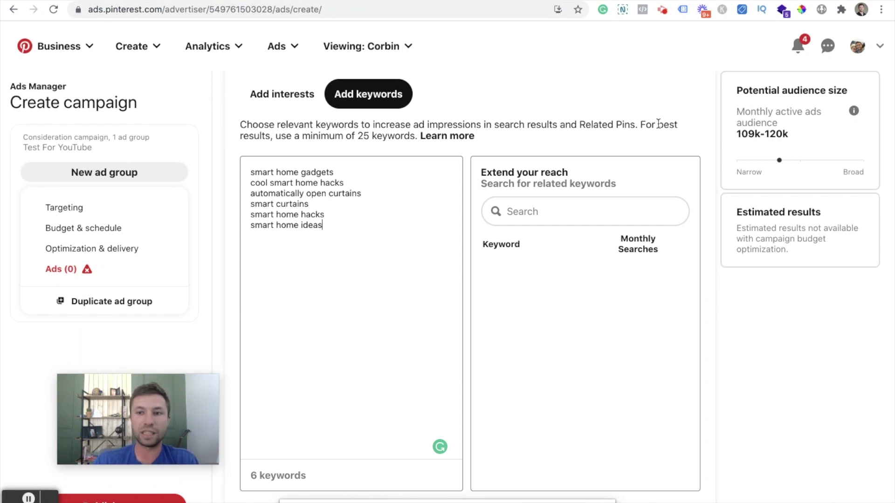
{"action": "left_click_drag", "start_coordinate": [737, 134], "coordinate": [802, 143]}
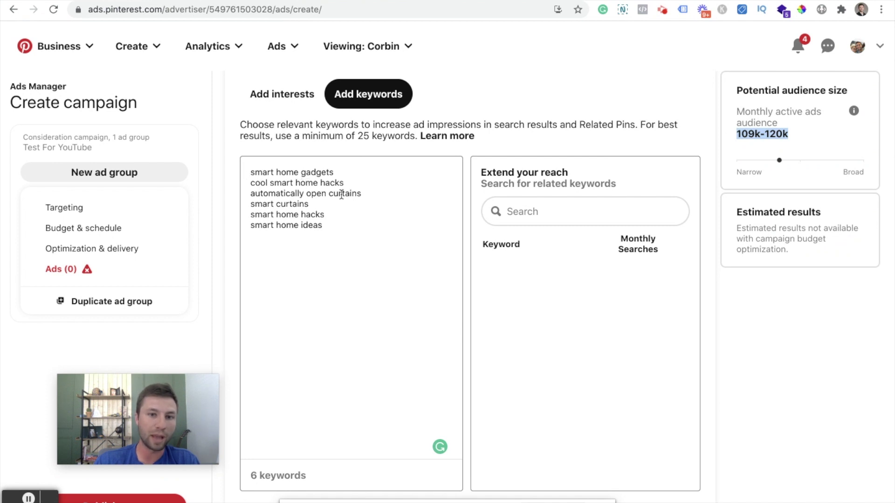
{"action": "left_click_drag", "start_coordinate": [321, 225], "coordinate": [252, 229]}
{"action": "key", "text": "ctrl+c"}
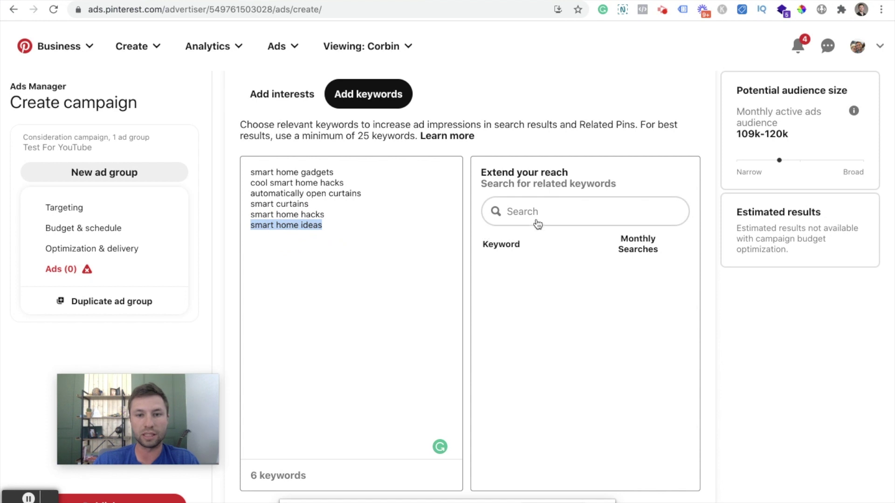
{"action": "left_click", "coordinate": [524, 211]}
{"action": "key", "text": "ctrl+v"}
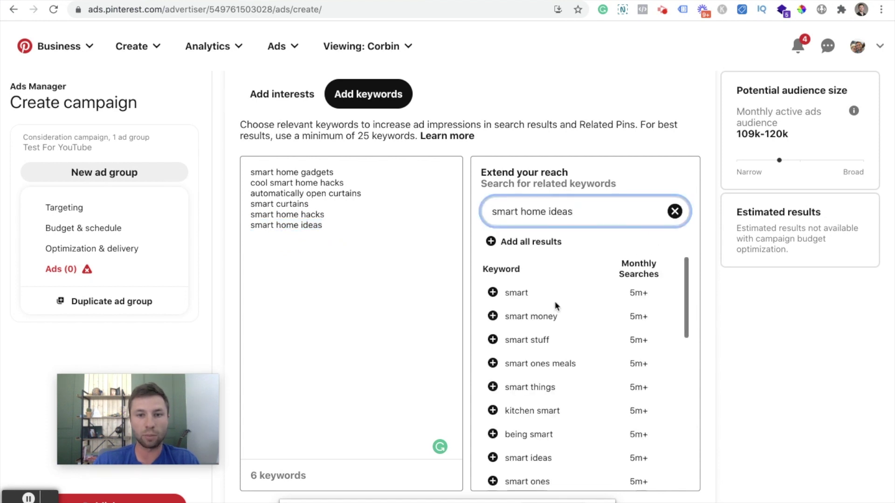
{"action": "scroll", "coordinate": [582, 301], "scroll_direction": "down", "scroll_amount": 2}
{"action": "scroll", "coordinate": [553, 301], "scroll_direction": "up", "scroll_amount": 2}
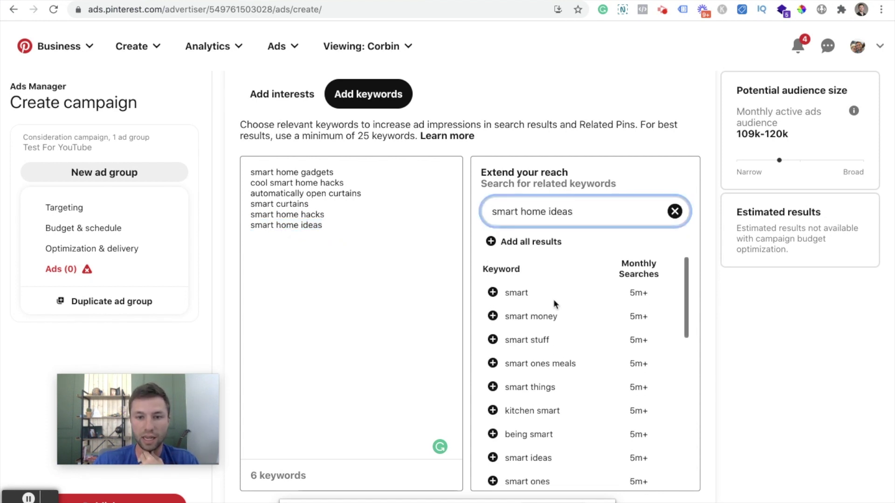
{"action": "scroll", "coordinate": [558, 307], "scroll_direction": "down", "scroll_amount": 2}
{"action": "scroll", "coordinate": [566, 343], "scroll_direction": "down", "scroll_amount": 2}
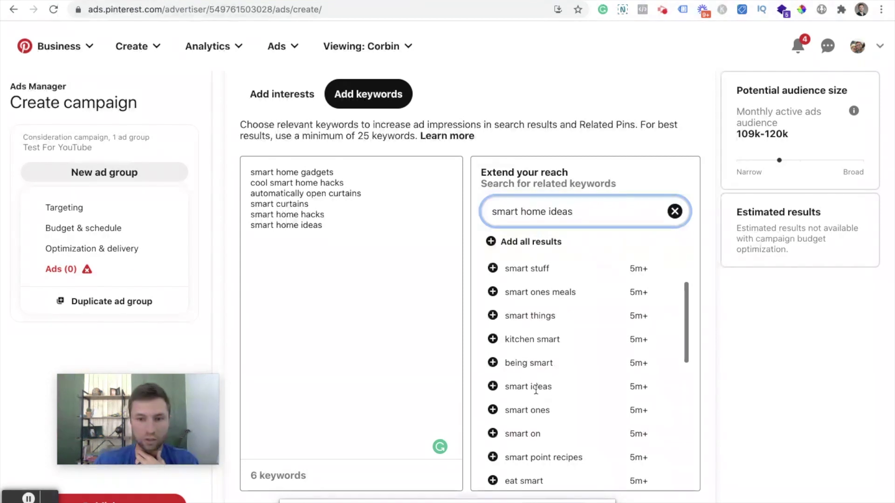
{"action": "scroll", "coordinate": [589, 385], "scroll_direction": "down", "scroll_amount": 2}
{"action": "scroll", "coordinate": [588, 386], "scroll_direction": "up", "scroll_amount": 5}
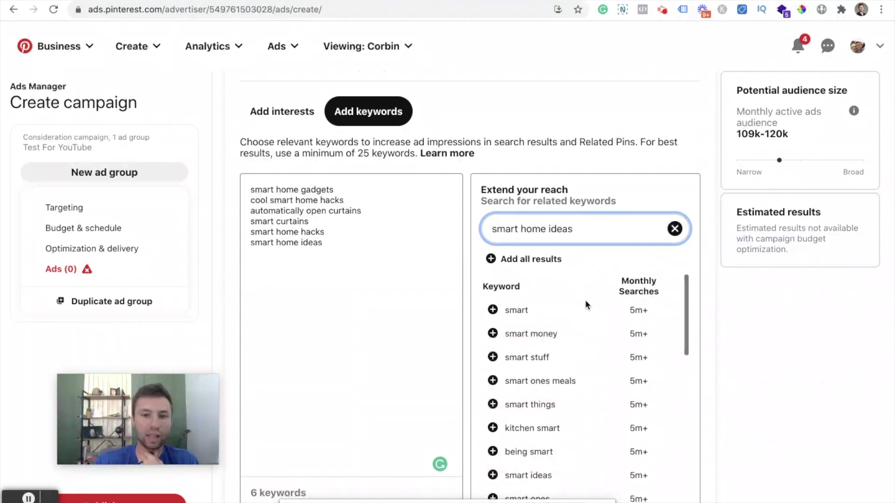
{"action": "scroll", "coordinate": [579, 329], "scroll_direction": "down", "scroll_amount": 8}
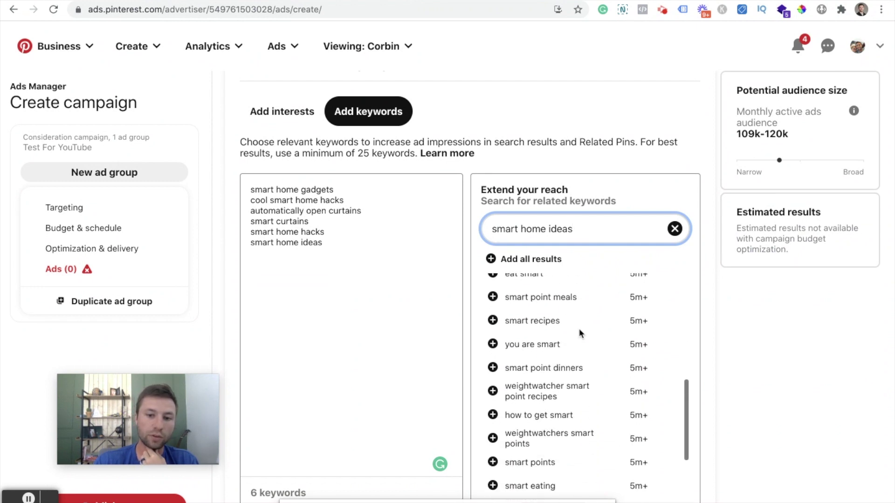
{"action": "scroll", "coordinate": [579, 329], "scroll_direction": "up", "scroll_amount": 7}
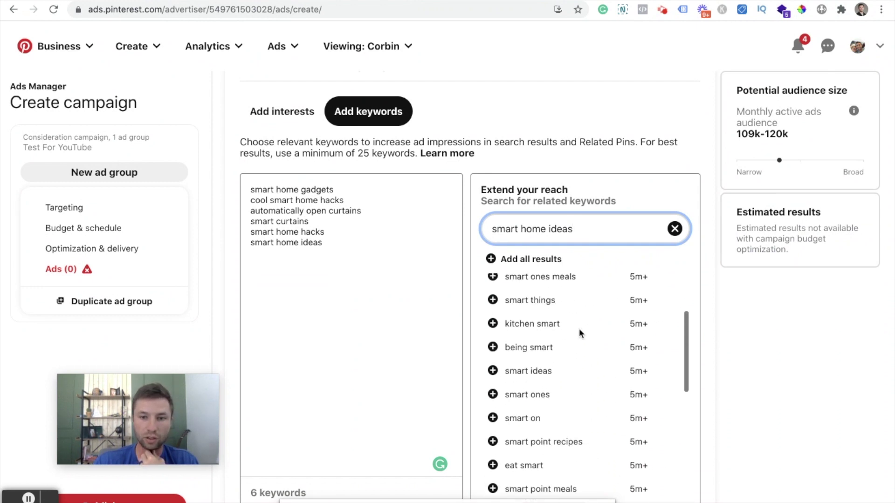
{"action": "scroll", "coordinate": [563, 355], "scroll_direction": "up", "scroll_amount": 2}
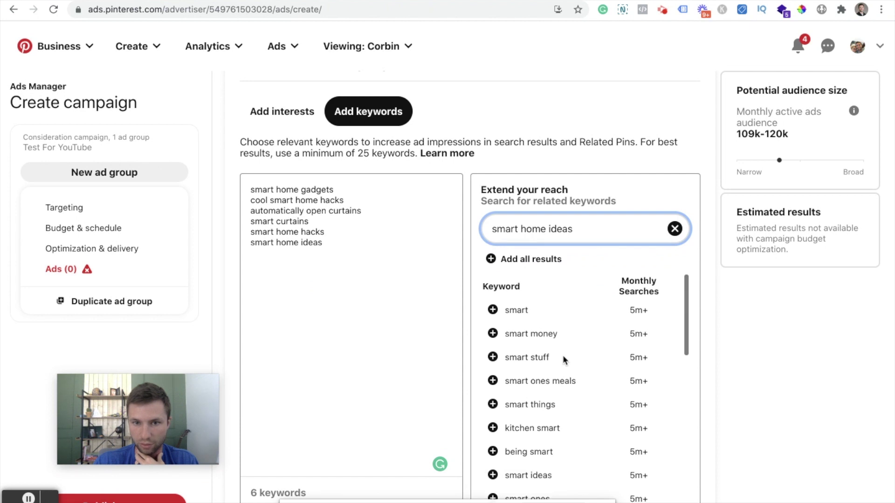
{"action": "left_click_drag", "start_coordinate": [299, 155], "coordinate": [407, 153]}
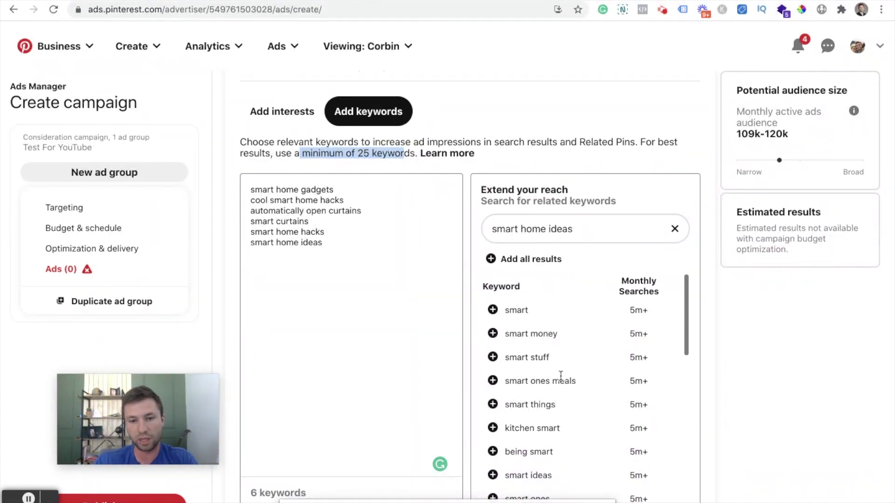
{"action": "scroll", "coordinate": [560, 376], "scroll_direction": "down", "scroll_amount": 4}
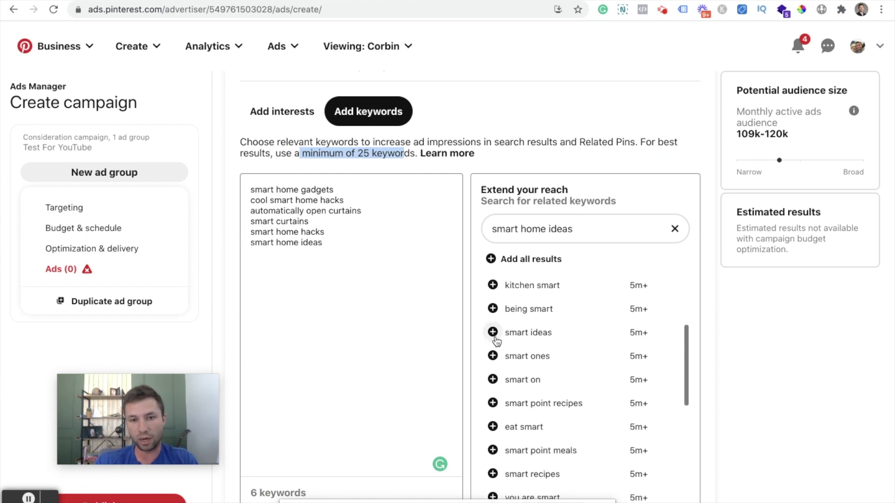
{"action": "scroll", "coordinate": [536, 404], "scroll_direction": "down", "scroll_amount": 5}
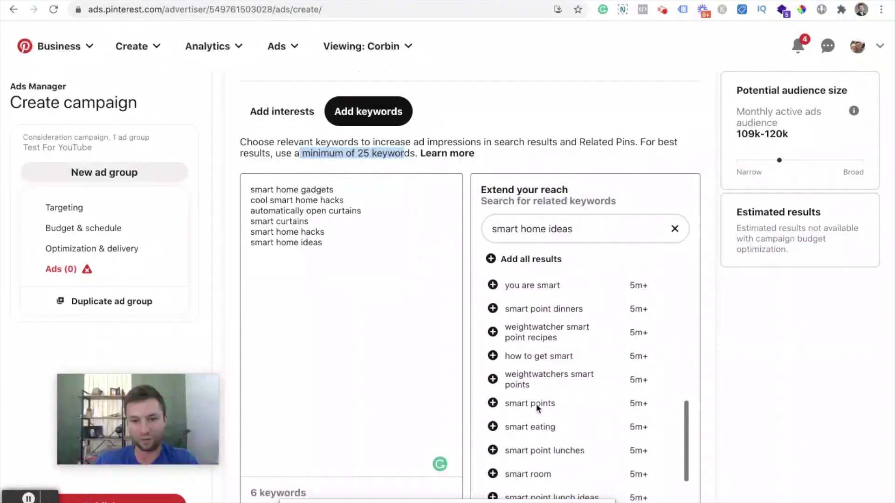
{"action": "scroll", "coordinate": [536, 403], "scroll_direction": "down", "scroll_amount": 4}
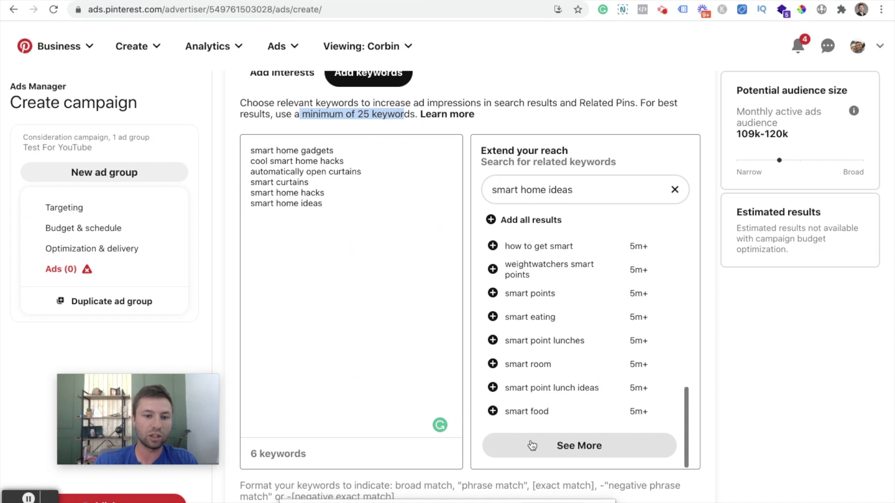
{"action": "left_click", "coordinate": [675, 190]}
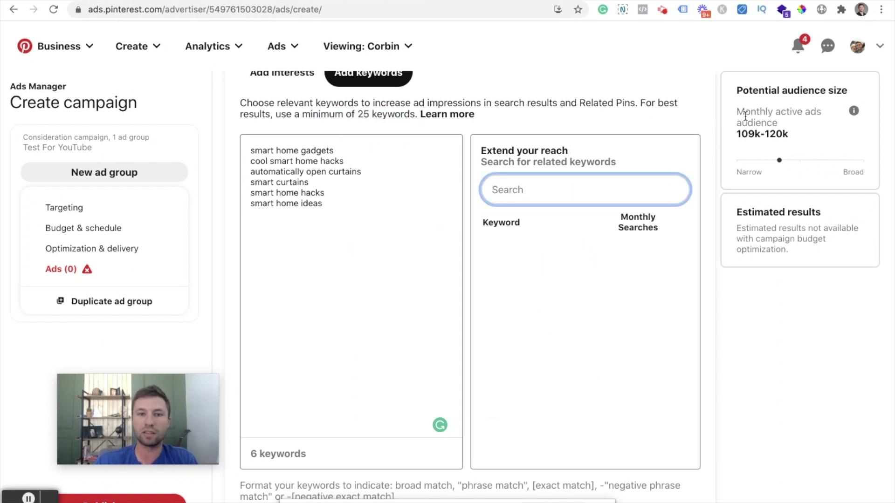
{"action": "scroll", "coordinate": [341, 205], "scroll_direction": "up", "scroll_amount": 2}
{"action": "left_click_drag", "start_coordinate": [358, 188], "coordinate": [400, 185]}
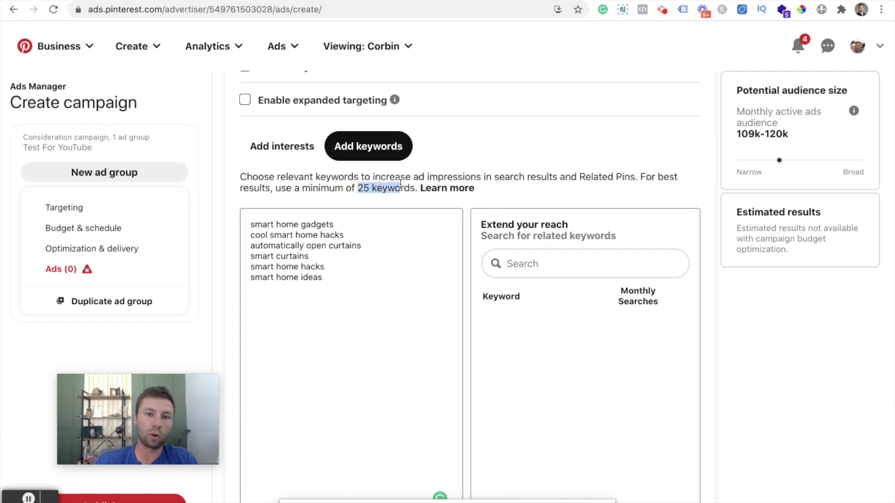
{"action": "scroll", "coordinate": [404, 318], "scroll_direction": "down", "scroll_amount": 4}
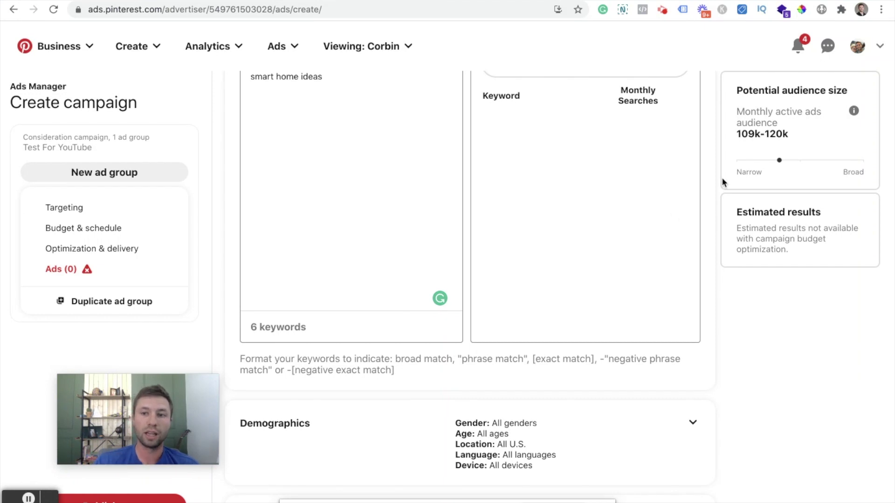
{"action": "scroll", "coordinate": [412, 225], "scroll_direction": "down", "scroll_amount": 3}
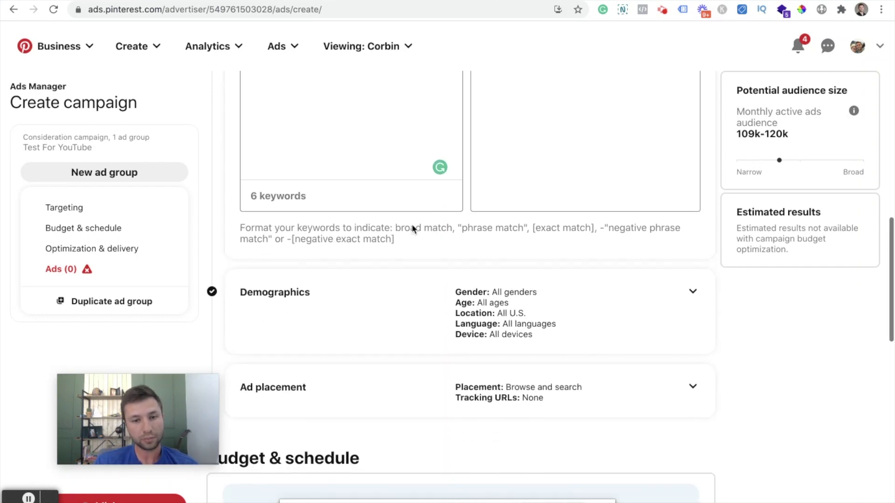
Step: In Demographics, pick specific ages and tick only the 21+ group
{"action": "scroll", "coordinate": [392, 269], "scroll_direction": "down", "scroll_amount": 2}
{"action": "left_click", "coordinate": [695, 216]}
{"action": "scroll", "coordinate": [534, 246], "scroll_direction": "down", "scroll_amount": 5}
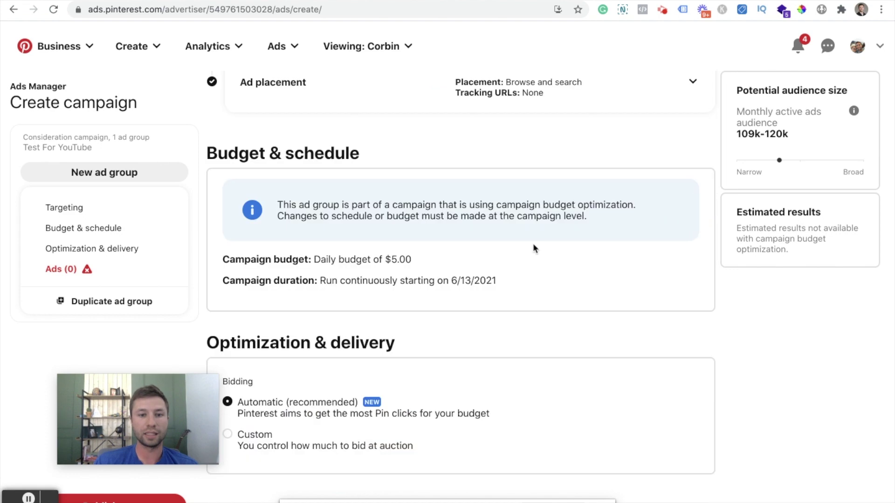
{"action": "scroll", "coordinate": [396, 305], "scroll_direction": "up", "scroll_amount": 5}
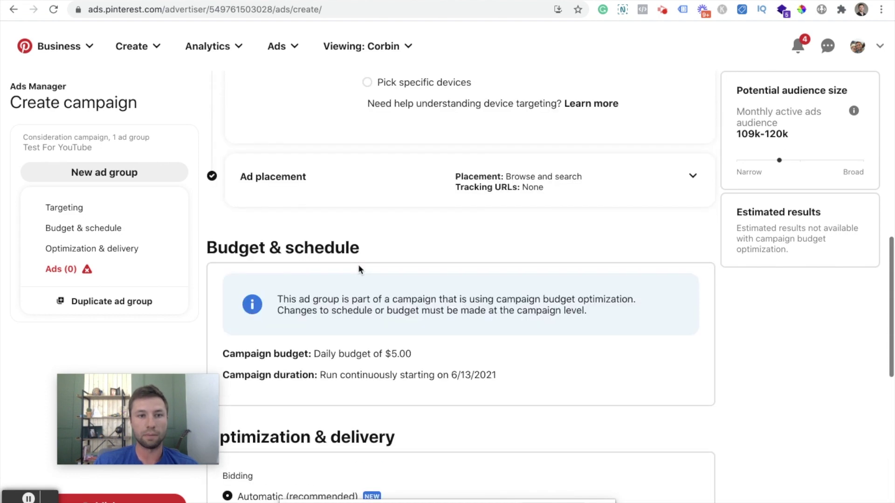
{"action": "scroll", "coordinate": [359, 266], "scroll_direction": "down", "scroll_amount": 5}
{"action": "scroll", "coordinate": [436, 280], "scroll_direction": "up", "scroll_amount": 12}
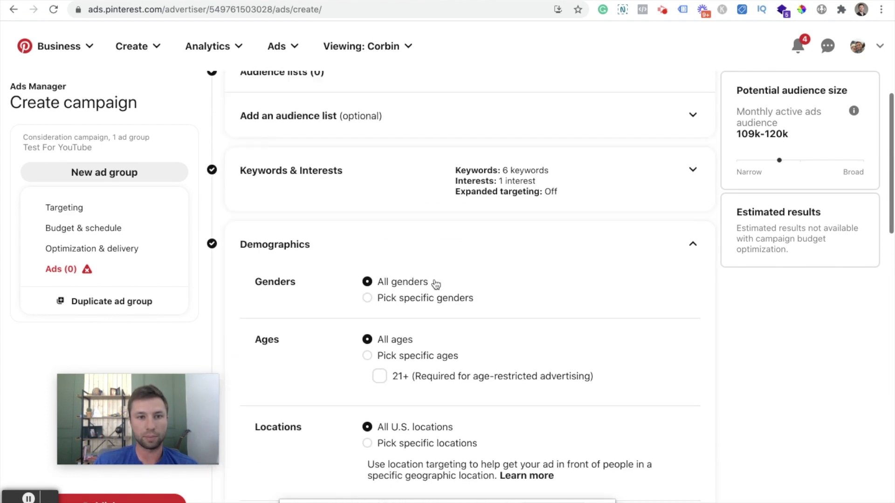
{"action": "scroll", "coordinate": [435, 279], "scroll_direction": "down", "scroll_amount": 3}
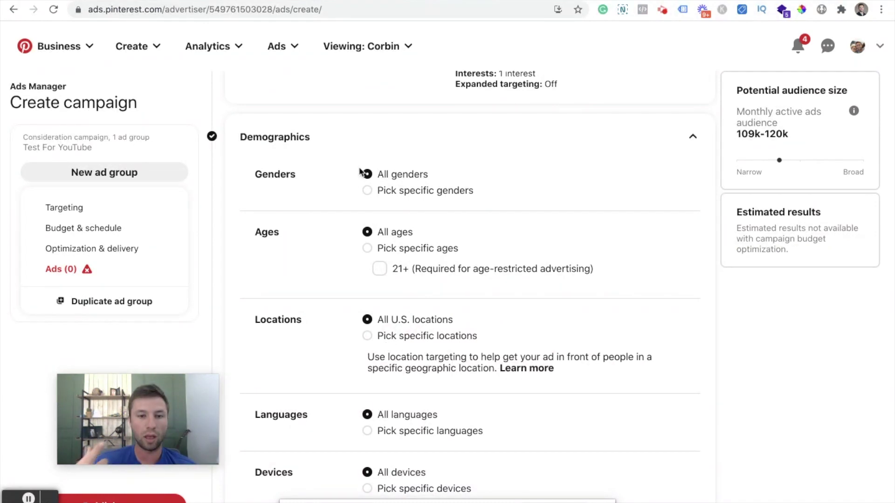
{"action": "left_click", "coordinate": [367, 248]}
{"action": "scroll", "coordinate": [459, 214], "scroll_direction": "down", "scroll_amount": 15}
{"action": "scroll", "coordinate": [459, 214], "scroll_direction": "up", "scroll_amount": 13}
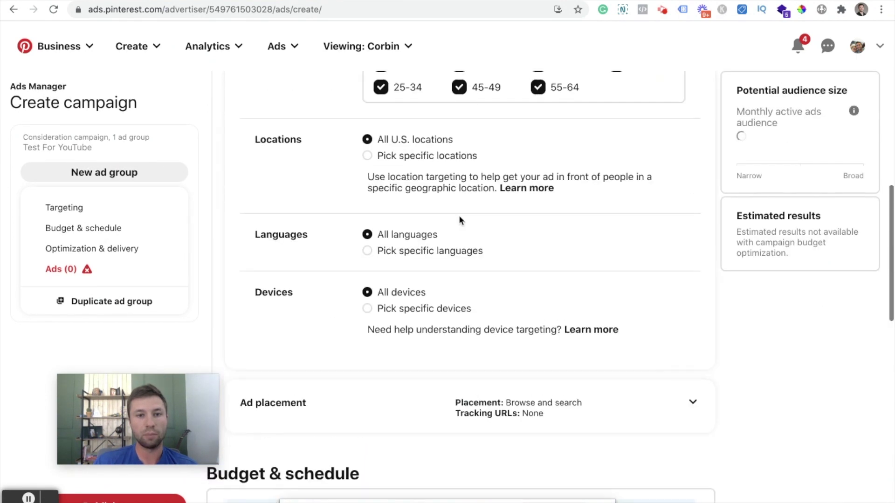
{"action": "scroll", "coordinate": [459, 220], "scroll_direction": "up", "scroll_amount": 6}
{"action": "scroll", "coordinate": [410, 292], "scroll_direction": "down", "scroll_amount": 1}
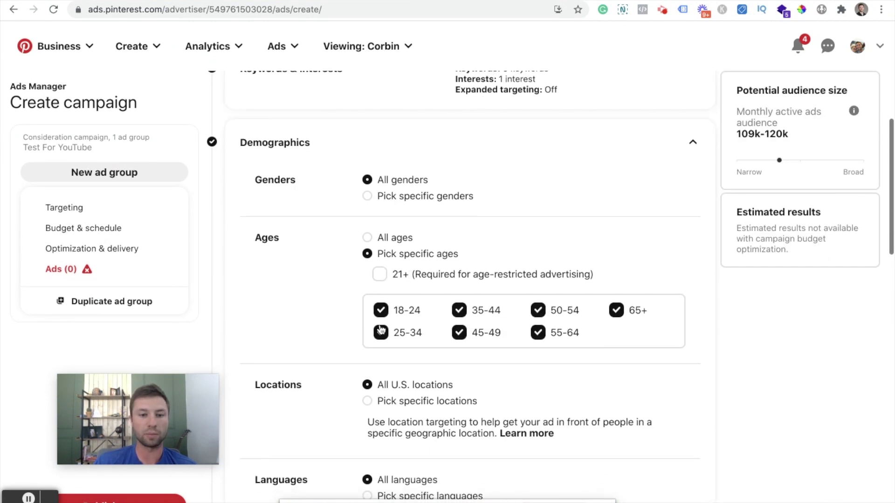
{"action": "left_click", "coordinate": [379, 276]}
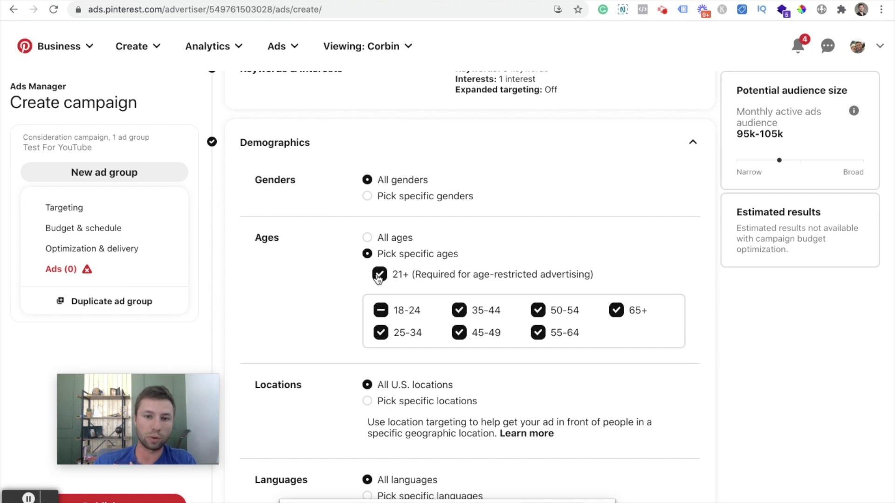
Step: Set Devices back to All devices
{"action": "scroll", "coordinate": [304, 315], "scroll_direction": "down", "scroll_amount": 3}
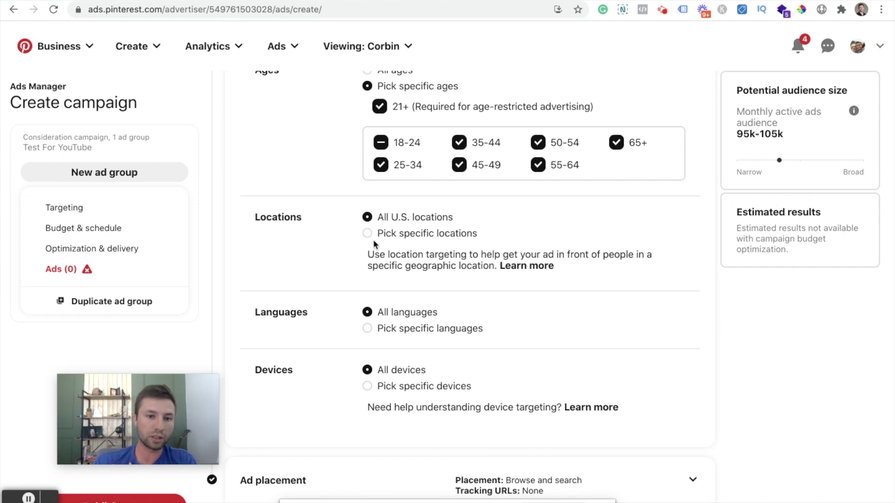
{"action": "scroll", "coordinate": [383, 282], "scroll_direction": "down", "scroll_amount": 2}
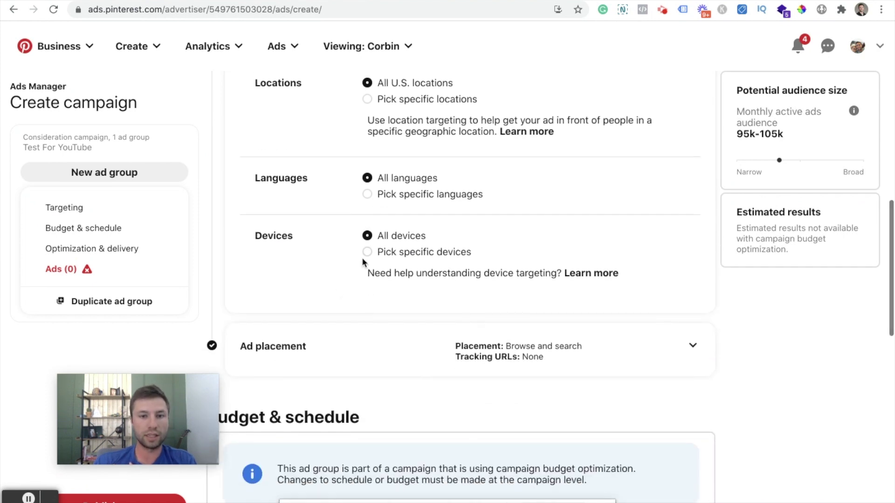
{"action": "scroll", "coordinate": [368, 258], "scroll_direction": "down", "scroll_amount": 15}
{"action": "scroll", "coordinate": [381, 265], "scroll_direction": "up", "scroll_amount": 15}
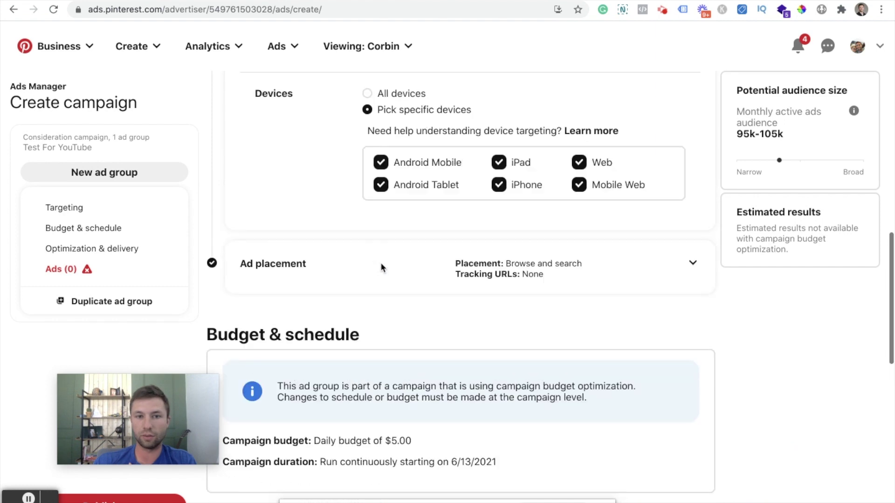
{"action": "left_click", "coordinate": [368, 209]}
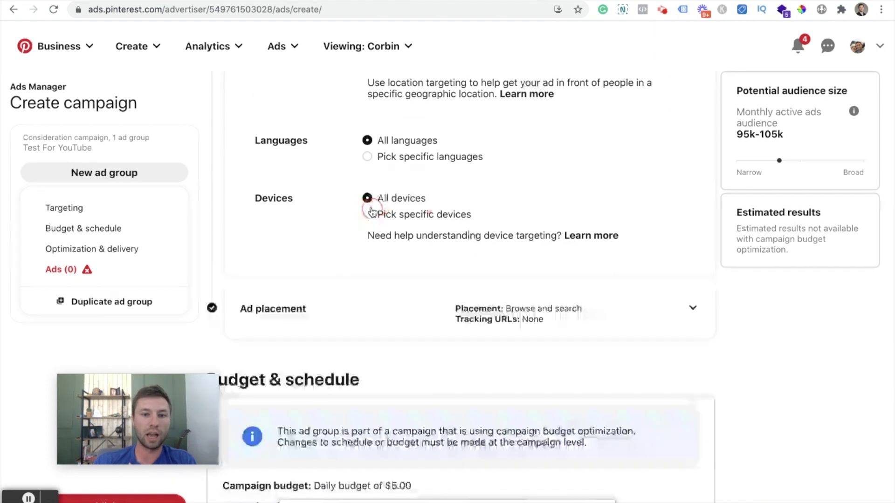
{"action": "scroll", "coordinate": [382, 205], "scroll_direction": "down", "scroll_amount": 14}
{"action": "scroll", "coordinate": [382, 205], "scroll_direction": "up", "scroll_amount": 10}
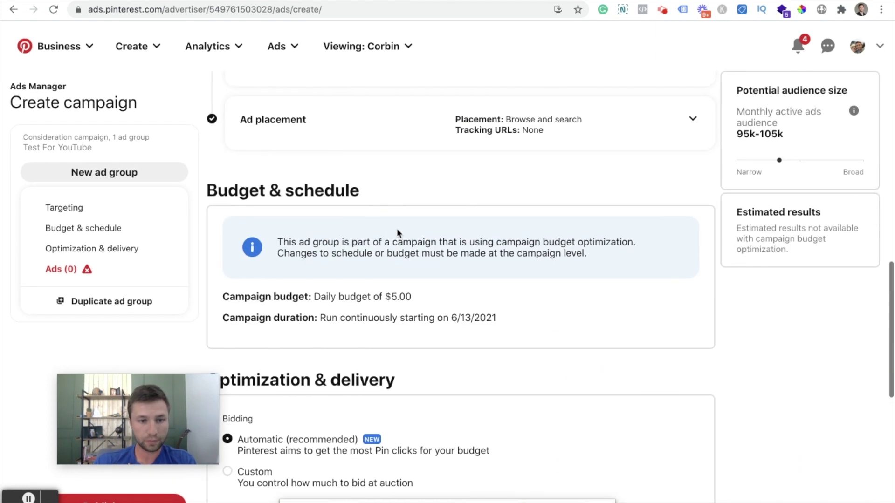
{"action": "scroll", "coordinate": [397, 228], "scroll_direction": "down", "scroll_amount": 2}
Step: Scroll through the Ad placement options, leaving placement set to All
{"action": "scroll", "coordinate": [334, 279], "scroll_direction": "up", "scroll_amount": 4}
{"action": "scroll", "coordinate": [330, 279], "scroll_direction": "up", "scroll_amount": 2}
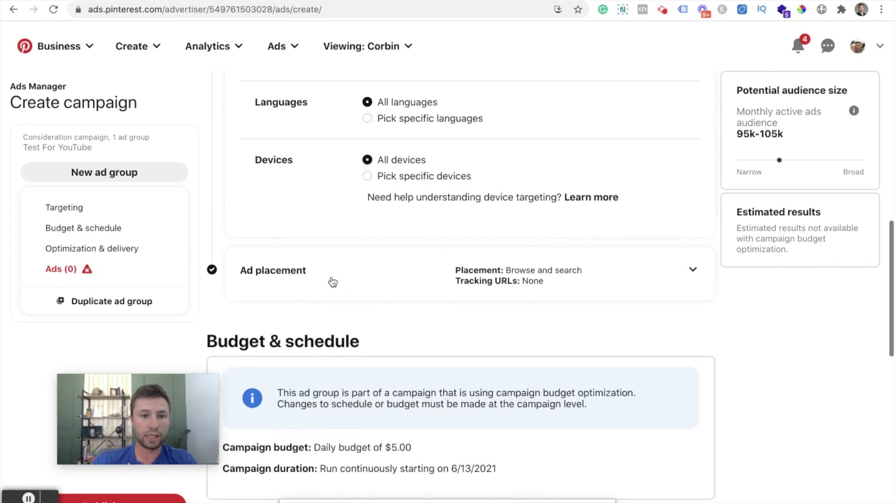
{"action": "scroll", "coordinate": [525, 297], "scroll_direction": "down", "scroll_amount": 10}
{"action": "scroll", "coordinate": [389, 260], "scroll_direction": "down", "scroll_amount": 2}
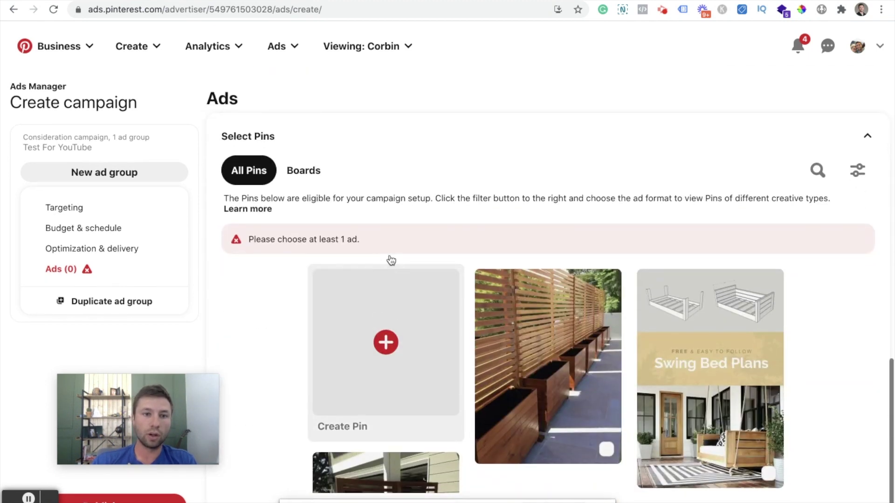
{"action": "scroll", "coordinate": [390, 254], "scroll_direction": "up", "scroll_amount": 6}
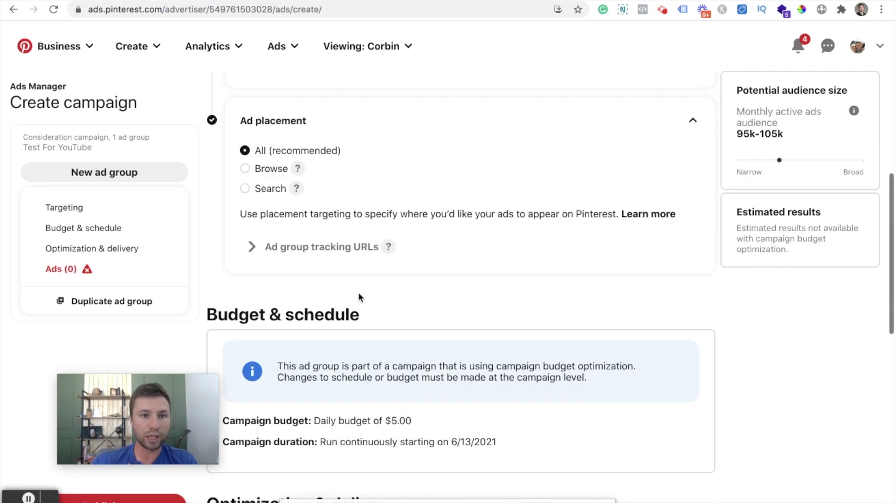
{"action": "scroll", "coordinate": [359, 295], "scroll_direction": "up", "scroll_amount": 3}
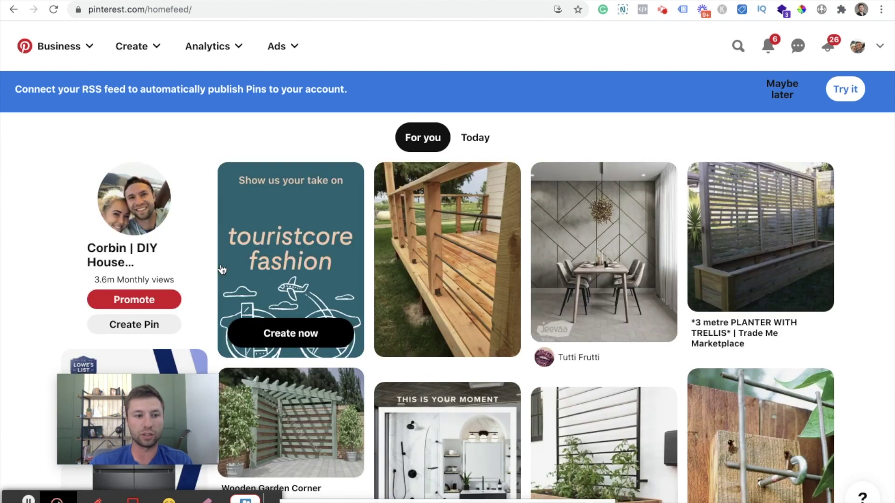
Step: Browse the home feed, then search Pinterest for 'backsplash' to view promoted pins
{"action": "scroll", "coordinate": [221, 265], "scroll_direction": "down", "scroll_amount": 4}
{"action": "scroll", "coordinate": [220, 265], "scroll_direction": "down", "scroll_amount": 3}
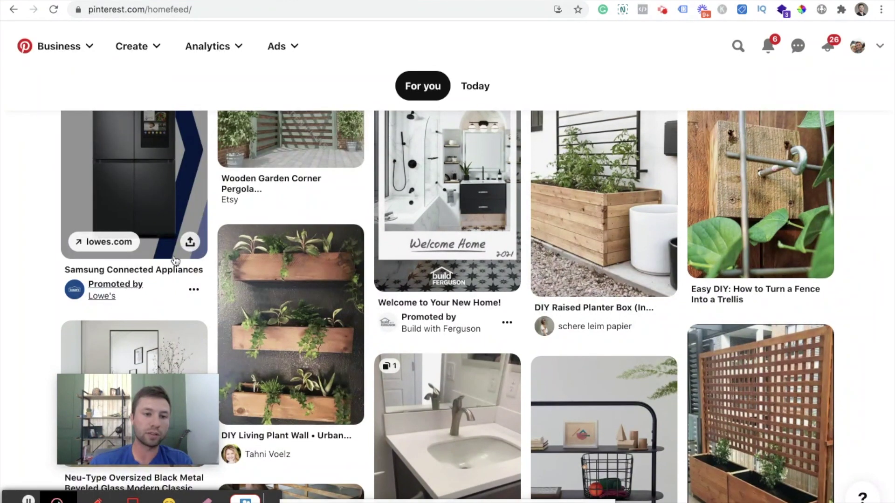
{"action": "scroll", "coordinate": [175, 258], "scroll_direction": "up", "scroll_amount": 7}
{"action": "scroll", "coordinate": [261, 270], "scroll_direction": "down", "scroll_amount": 15}
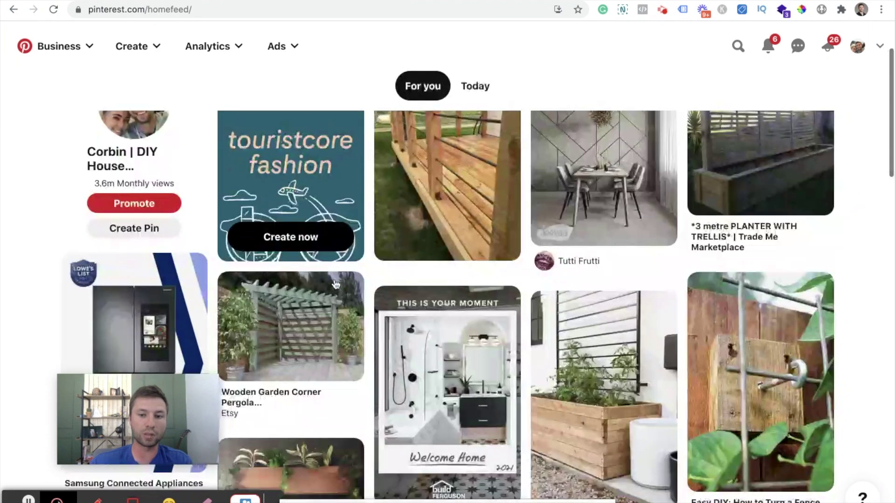
{"action": "scroll", "coordinate": [335, 283], "scroll_direction": "up", "scroll_amount": 8}
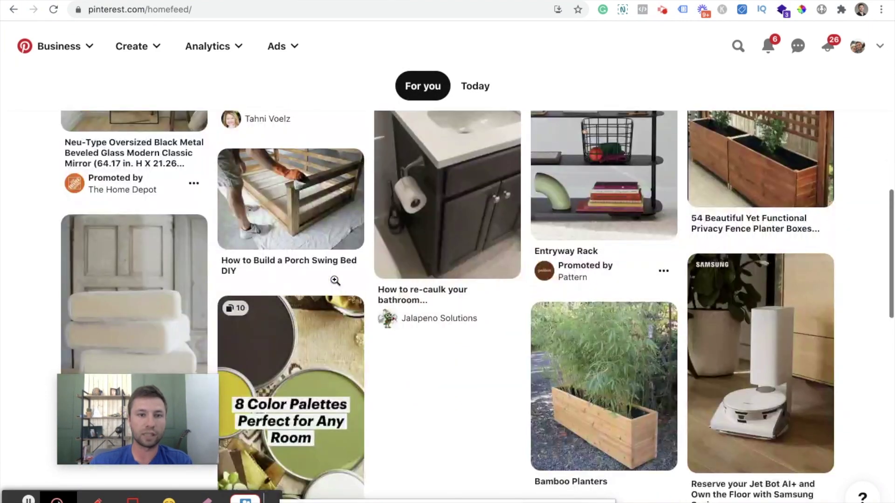
{"action": "scroll", "coordinate": [334, 279], "scroll_direction": "up", "scroll_amount": 7}
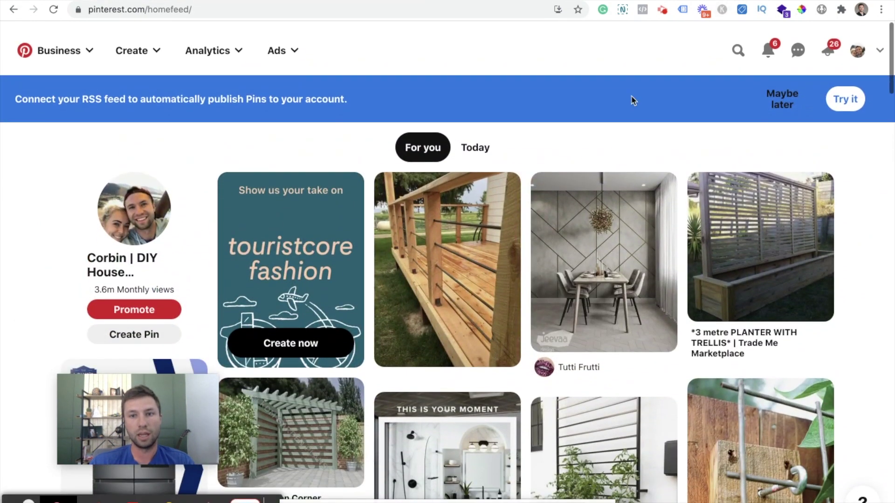
{"action": "left_click", "coordinate": [738, 46]}
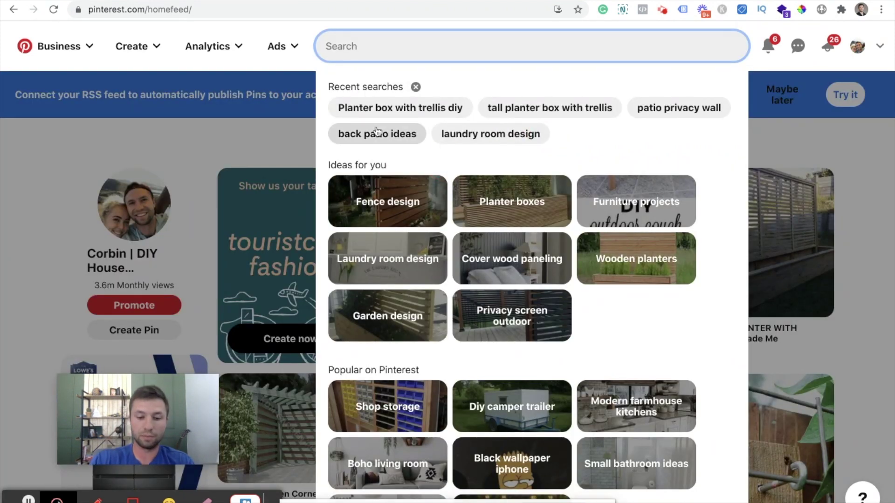
{"action": "type", "text": "backsl"}
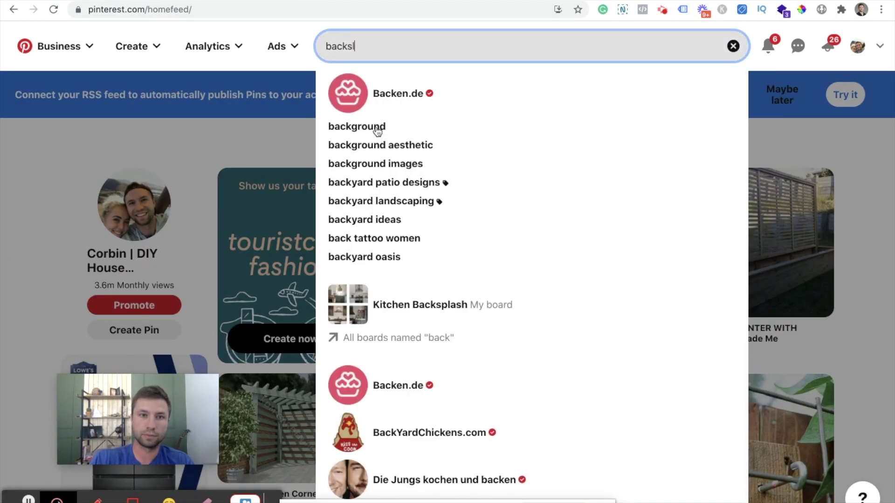
{"action": "type", "text": "plash"}
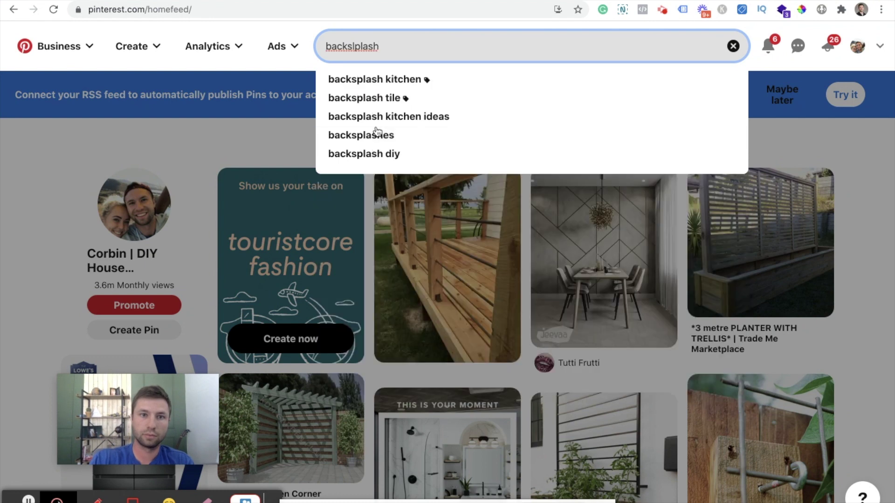
{"action": "key", "text": "BackSpace"}
{"action": "key", "text": "BackSpace"}
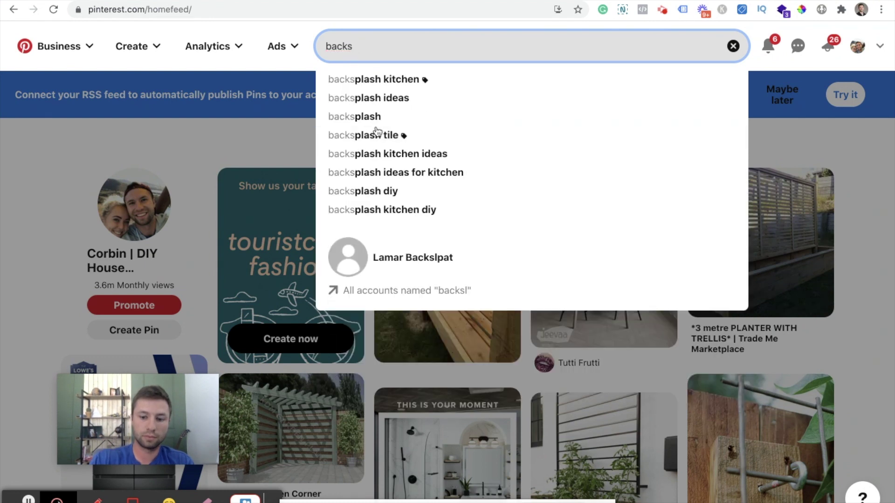
{"action": "type", "text": "plash"}
{"action": "key", "text": "Return"}
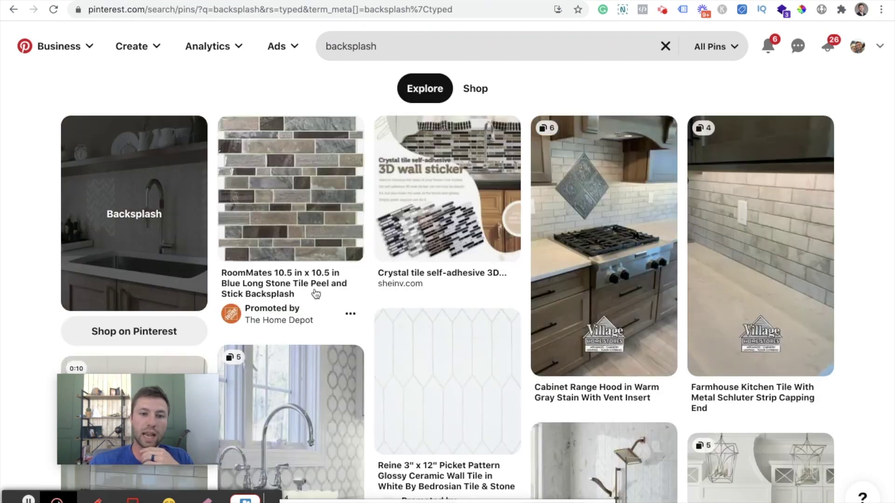
{"action": "mouse_move", "coordinate": [291, 297]}
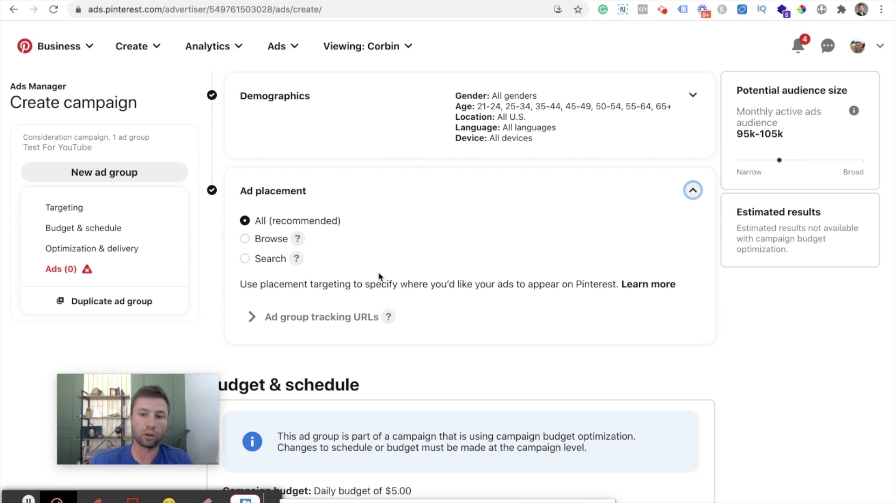
Step: Select Custom bidding and enter a .20 USD maximum CPC bid
{"action": "scroll", "coordinate": [397, 307], "scroll_direction": "down", "scroll_amount": 2}
{"action": "scroll", "coordinate": [397, 307], "scroll_direction": "down", "scroll_amount": 8}
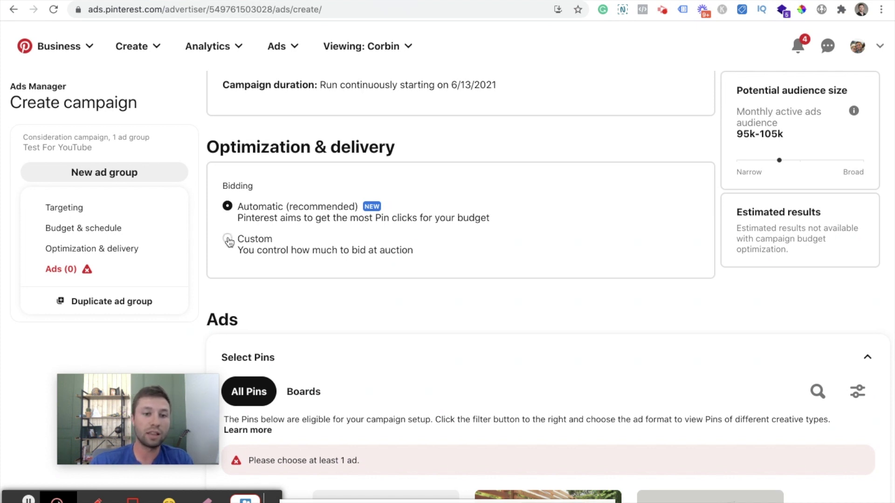
{"action": "left_click", "coordinate": [228, 241]}
{"action": "scroll", "coordinate": [306, 260], "scroll_direction": "down", "scroll_amount": 1}
{"action": "left_click", "coordinate": [323, 262]}
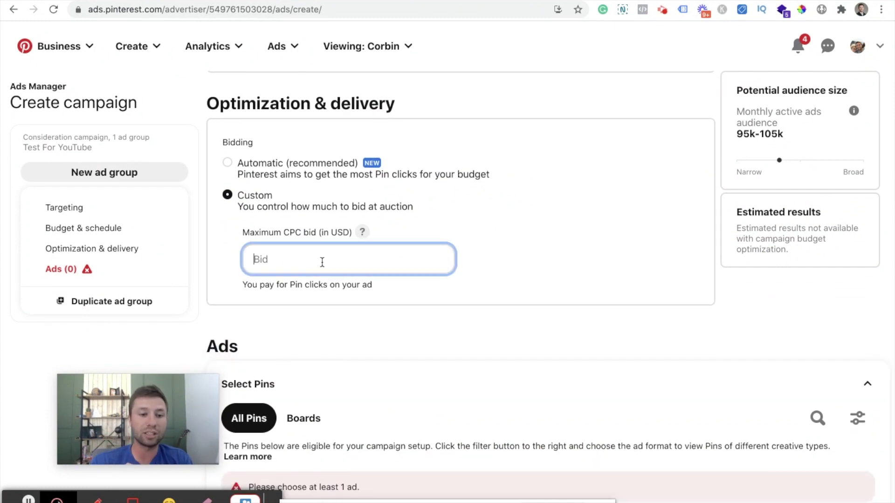
{"action": "scroll", "coordinate": [322, 262], "scroll_direction": "down", "scroll_amount": 5}
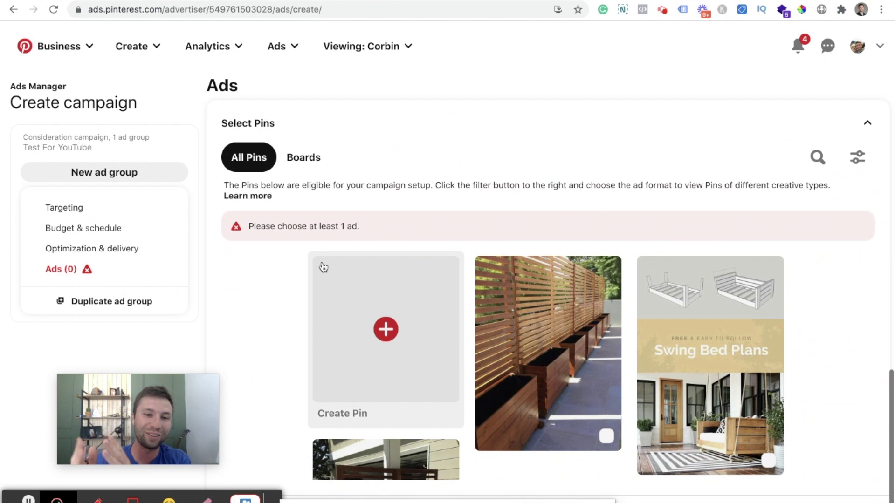
{"action": "scroll", "coordinate": [322, 265], "scroll_direction": "up", "scroll_amount": 1}
{"action": "scroll", "coordinate": [323, 266], "scroll_direction": "up", "scroll_amount": 4}
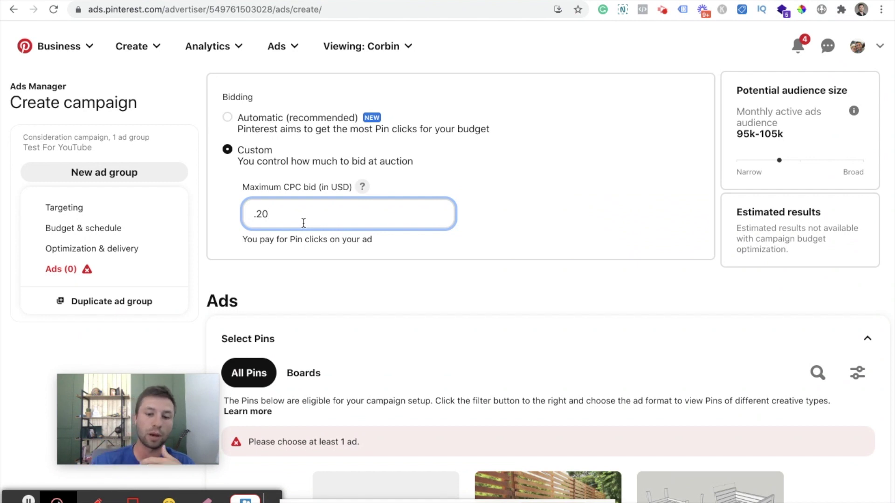
{"action": "scroll", "coordinate": [444, 270], "scroll_direction": "down", "scroll_amount": 5}
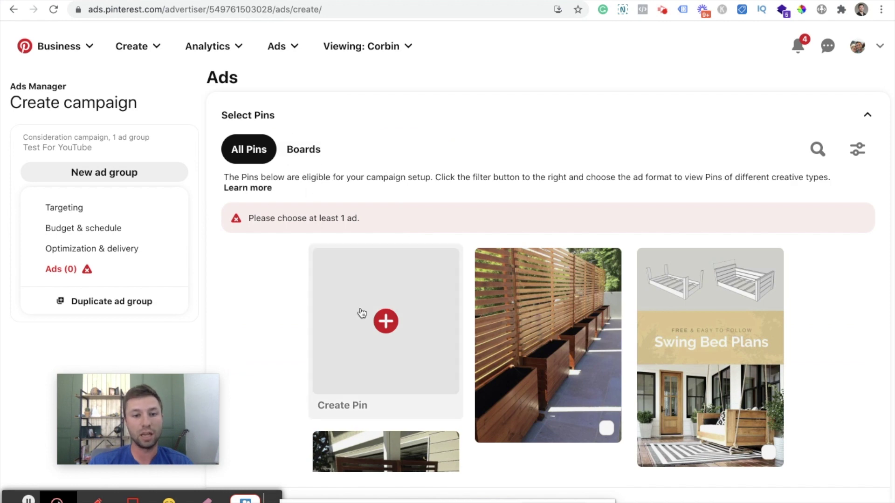
Step: Start a new pin in Create Pin, then dismiss the form unused
{"action": "scroll", "coordinate": [382, 315], "scroll_direction": "down", "scroll_amount": 1}
{"action": "scroll", "coordinate": [368, 318], "scroll_direction": "up", "scroll_amount": 1}
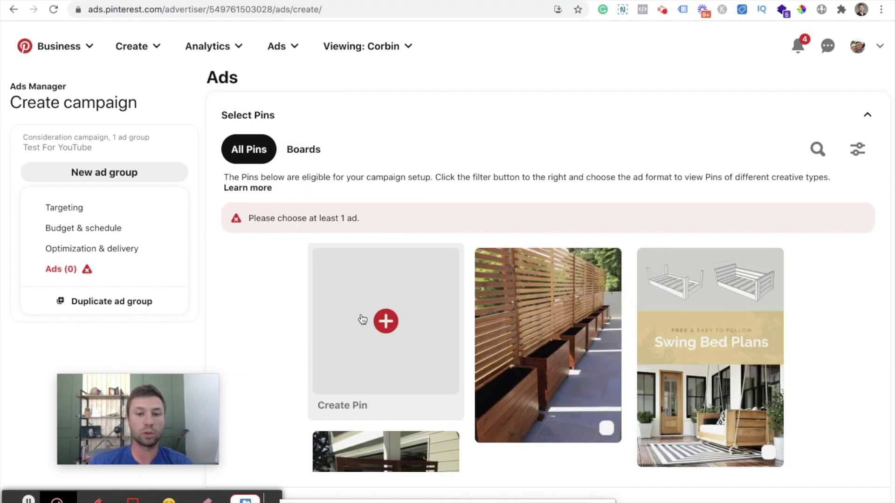
{"action": "left_click", "coordinate": [371, 344]}
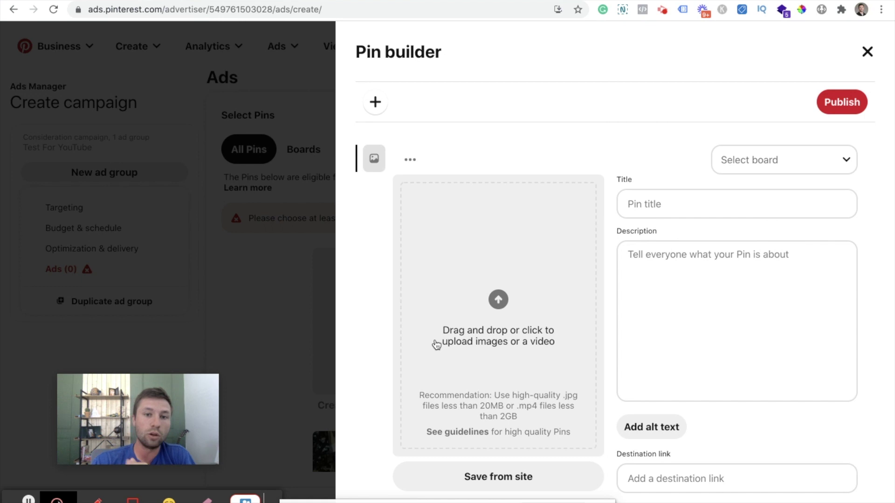
{"action": "scroll", "coordinate": [625, 240], "scroll_direction": "down", "scroll_amount": 1}
{"action": "scroll", "coordinate": [625, 240], "scroll_direction": "up", "scroll_amount": 1}
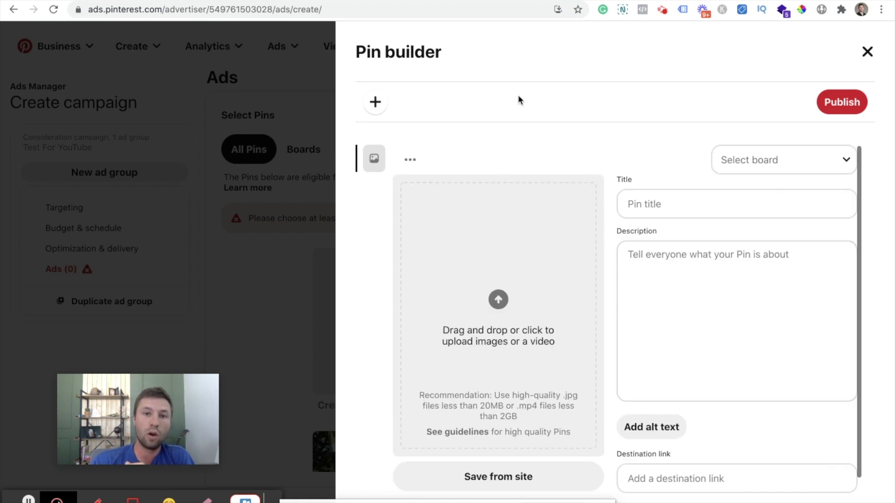
{"action": "left_click", "coordinate": [867, 52]}
Step: Browse eligible pins by board and open the Smart home gadgets board
{"action": "scroll", "coordinate": [643, 261], "scroll_direction": "down", "scroll_amount": 1}
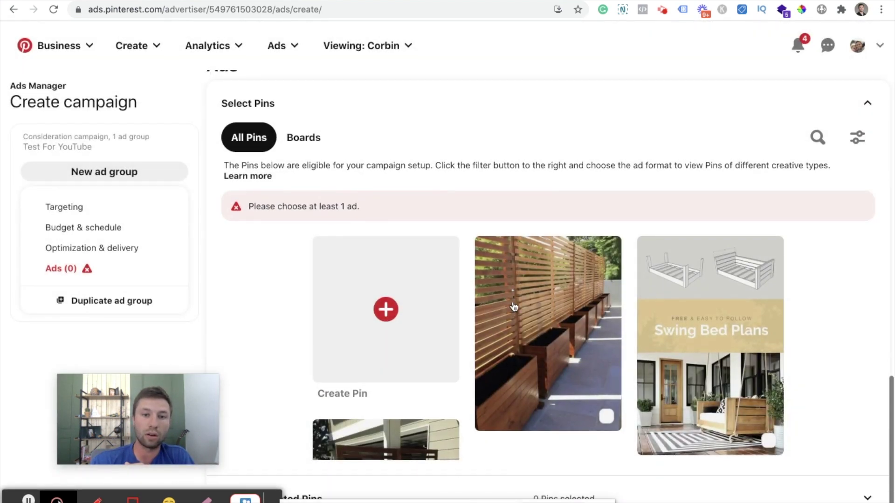
{"action": "scroll", "coordinate": [643, 261], "scroll_direction": "up", "scroll_amount": 2}
{"action": "scroll", "coordinate": [393, 223], "scroll_direction": "down", "scroll_amount": 1}
{"action": "scroll", "coordinate": [393, 224], "scroll_direction": "up", "scroll_amount": 1}
{"action": "left_click", "coordinate": [304, 174]}
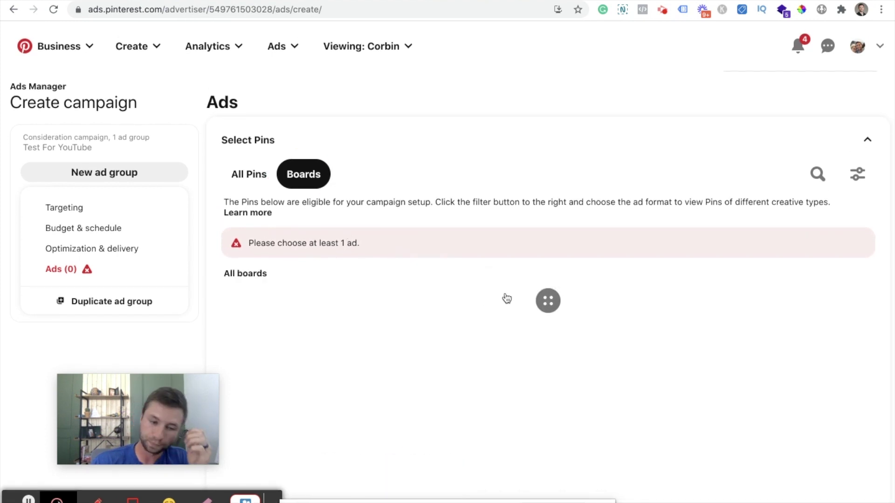
{"action": "scroll", "coordinate": [606, 326], "scroll_direction": "down", "scroll_amount": 12}
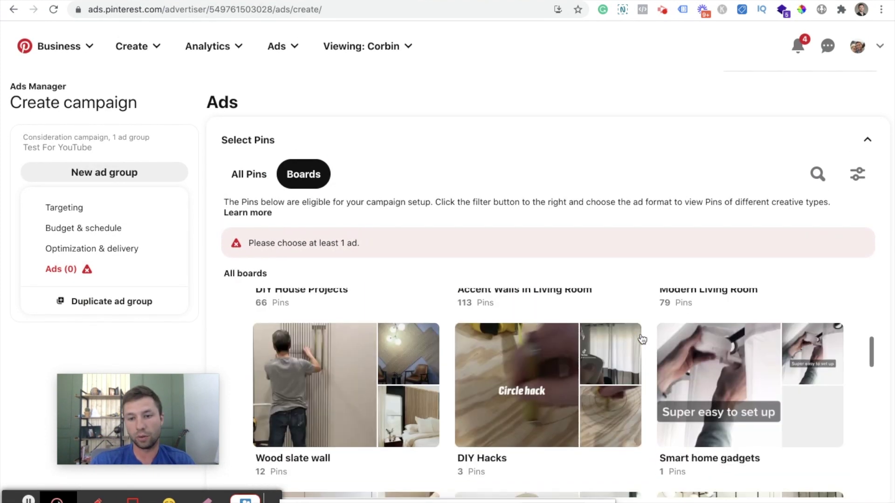
{"action": "scroll", "coordinate": [681, 331], "scroll_direction": "up", "scroll_amount": 1}
{"action": "left_click", "coordinate": [732, 329]}
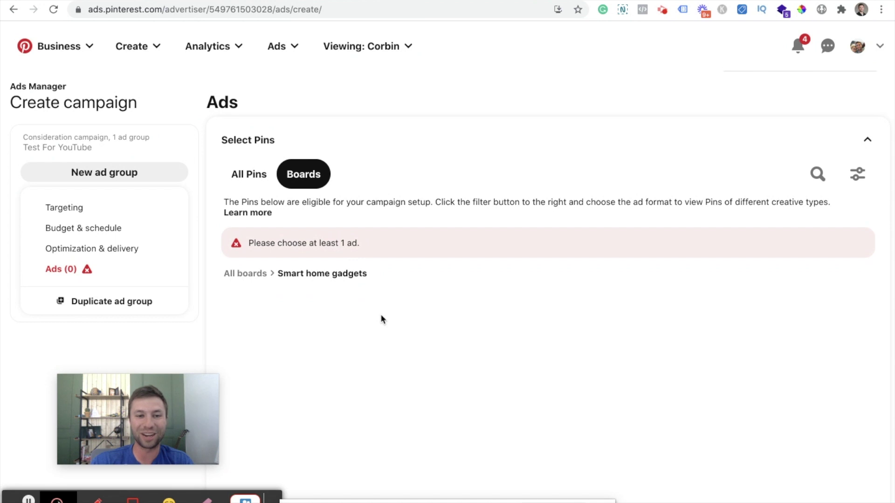
Step: Select the 'Cool gadget for home' curtain video pin as the ad and open its details
{"action": "scroll", "coordinate": [431, 330], "scroll_direction": "down", "scroll_amount": 2}
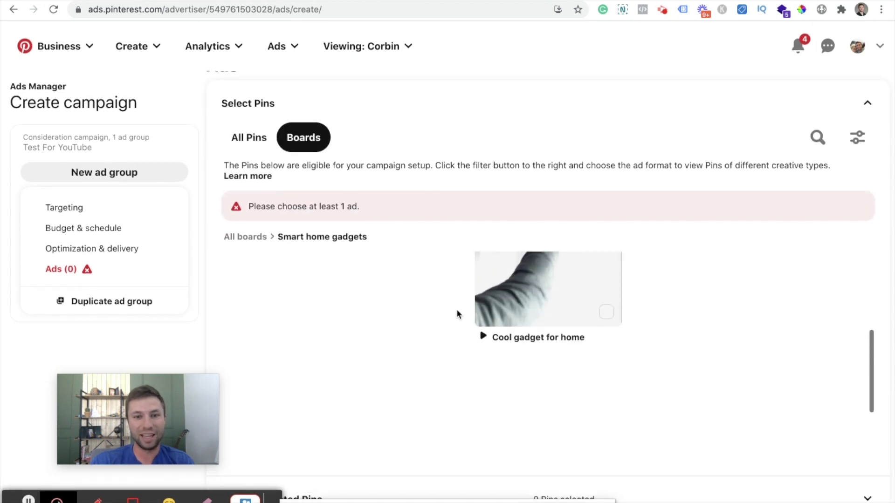
{"action": "scroll", "coordinate": [523, 324], "scroll_direction": "down", "scroll_amount": 3}
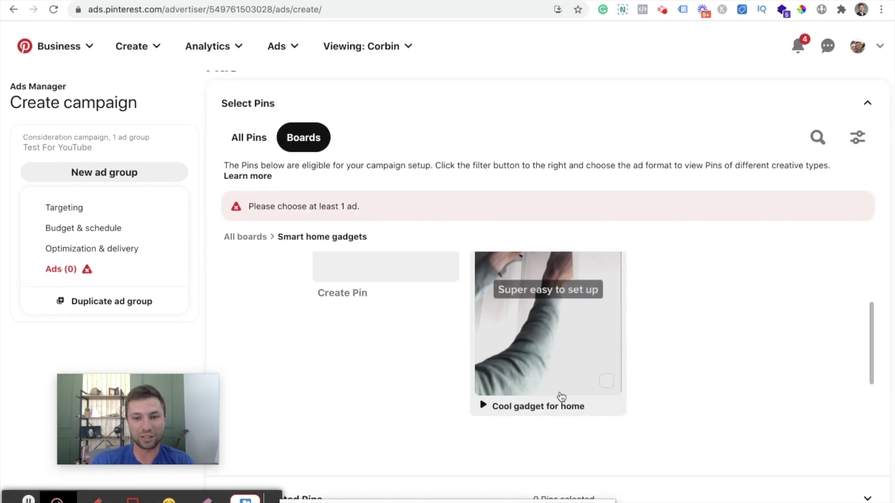
{"action": "left_click", "coordinate": [607, 381]}
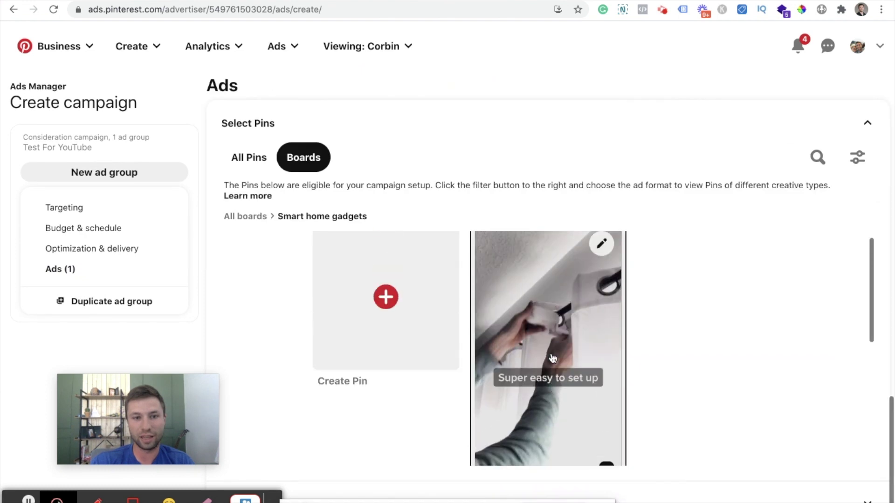
{"action": "left_click", "coordinate": [611, 308]}
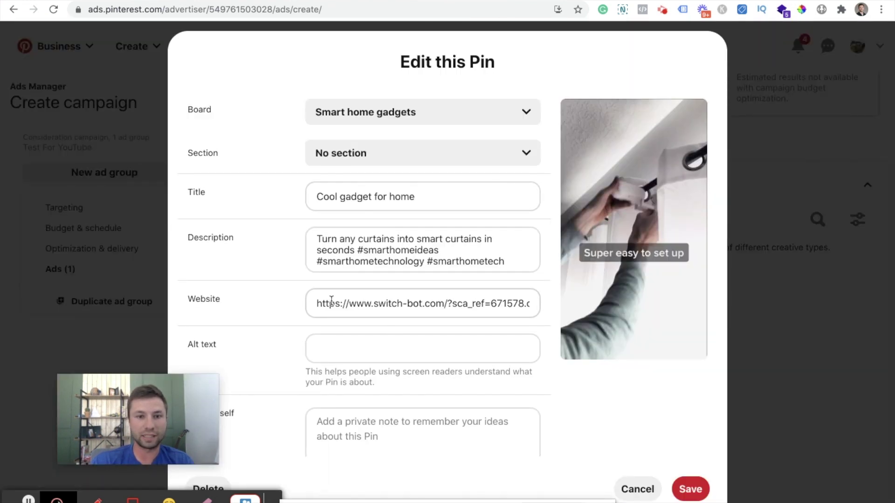
Step: Review the pin's website link and other details, then close Edit this Pin without saving
{"action": "left_click_drag", "start_coordinate": [319, 303], "coordinate": [544, 304]}
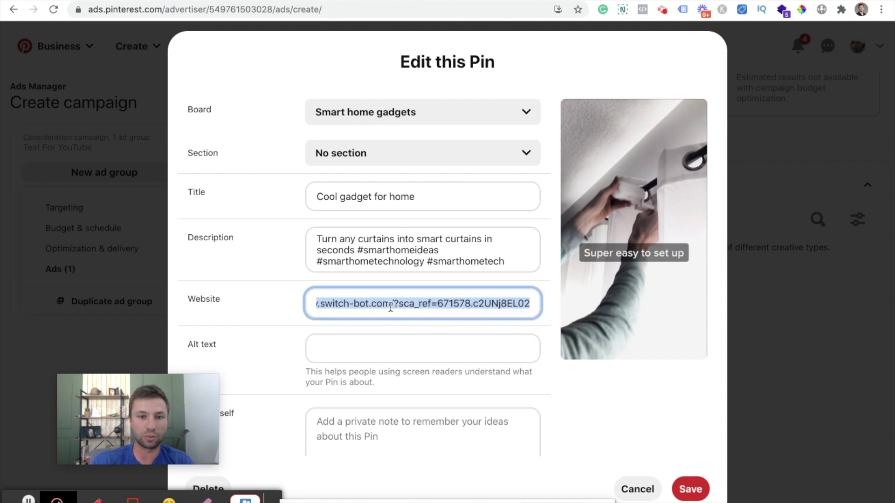
{"action": "left_click", "coordinate": [282, 305]}
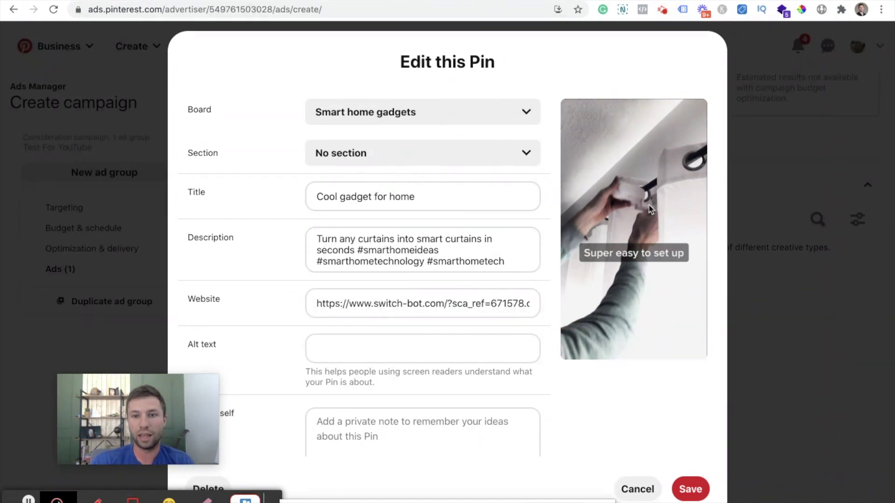
{"action": "scroll", "coordinate": [632, 241], "scroll_direction": "down", "scroll_amount": 3}
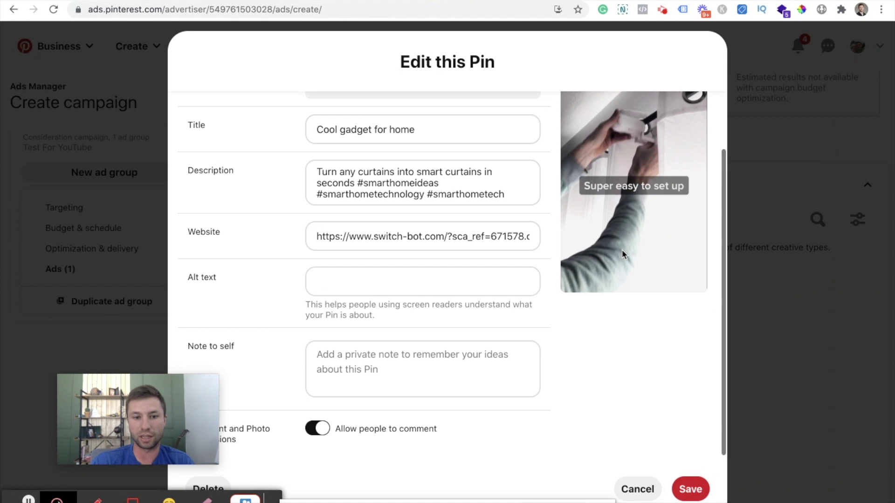
{"action": "scroll", "coordinate": [625, 252], "scroll_direction": "up", "scroll_amount": 3}
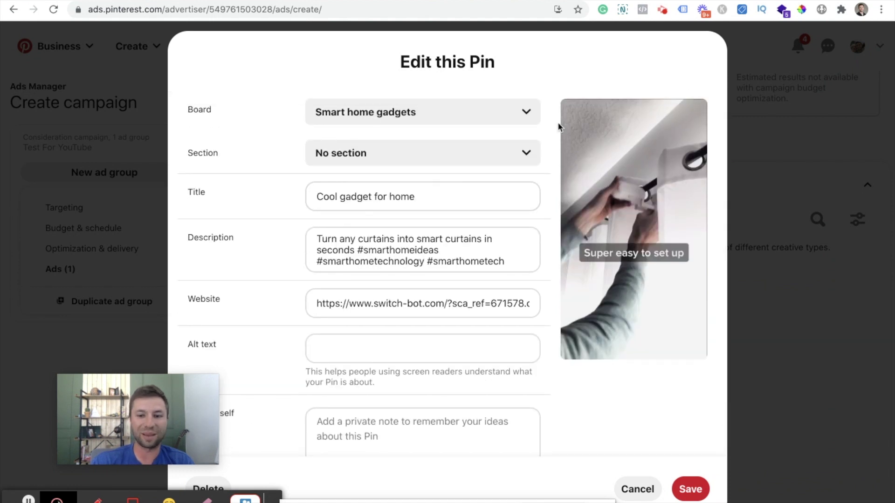
{"action": "scroll", "coordinate": [665, 269], "scroll_direction": "down", "scroll_amount": 3}
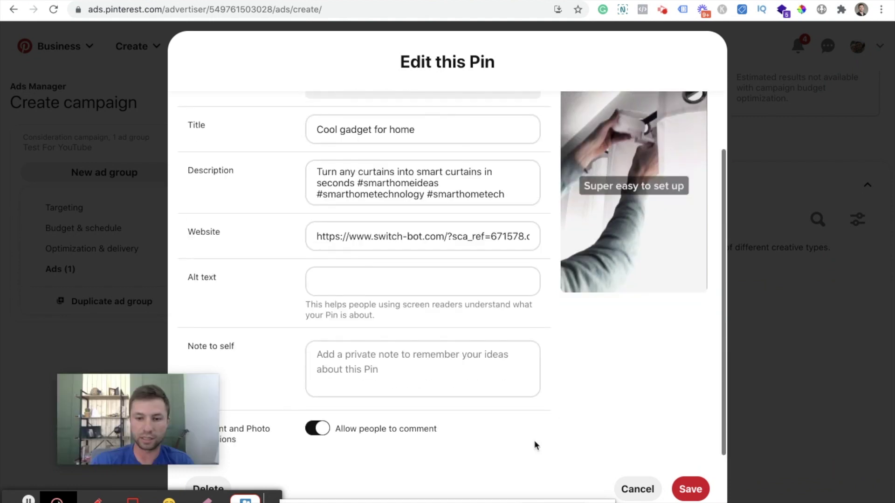
{"action": "left_click", "coordinate": [636, 489]}
Step: Enter 'Smart Interest - Keywords' in the Ad group name field, fixing typos along the way
{"action": "scroll", "coordinate": [440, 359], "scroll_direction": "up", "scroll_amount": 2}
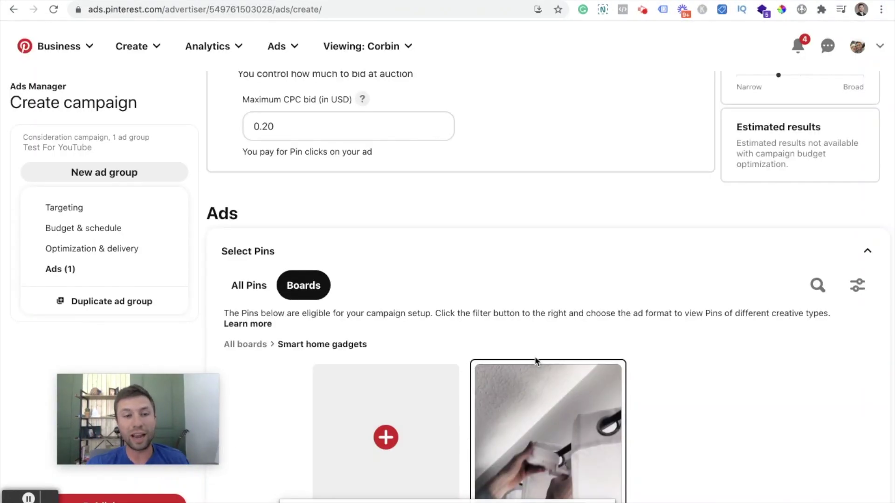
{"action": "scroll", "coordinate": [396, 261], "scroll_direction": "up", "scroll_amount": 15}
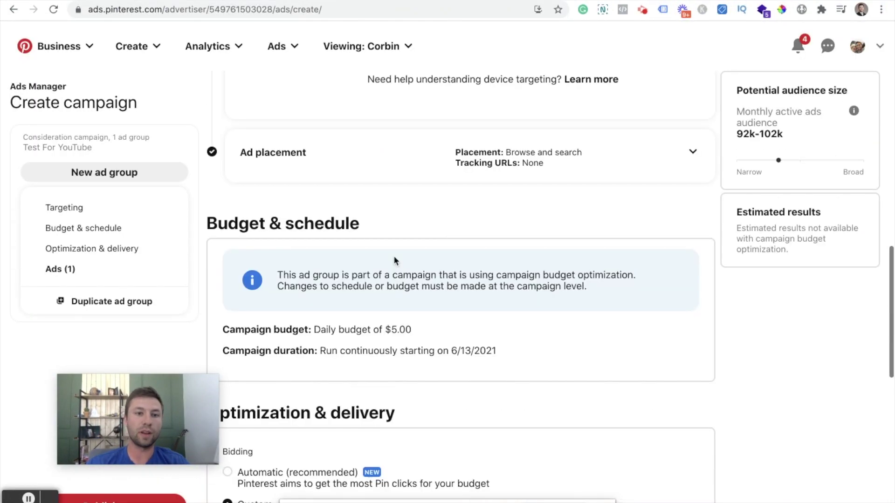
{"action": "left_click", "coordinate": [297, 188]}
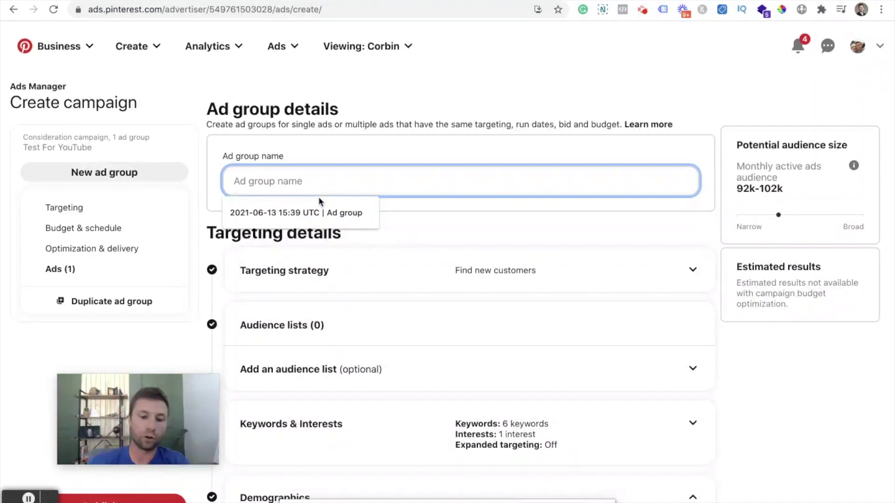
{"action": "type", "text": "Sam"}
{"action": "key", "text": "BackSpace"}
{"action": "key", "text": "BackSpace"}
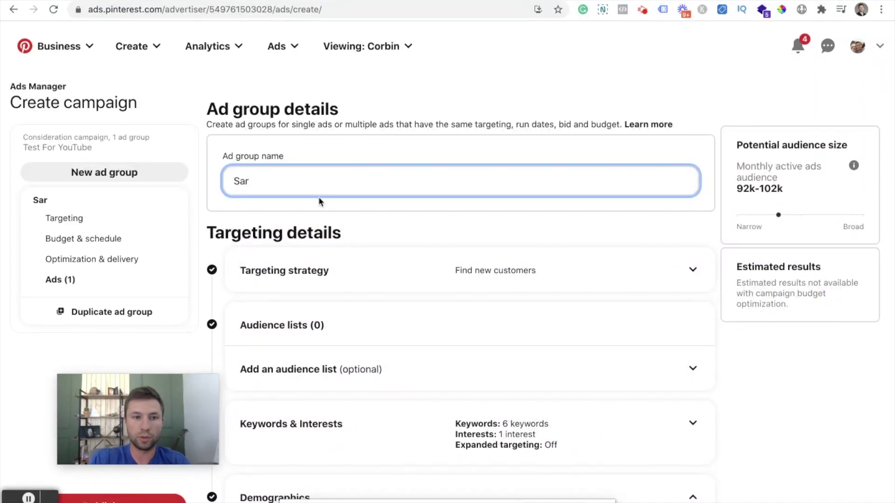
{"action": "type", "text": "mart"}
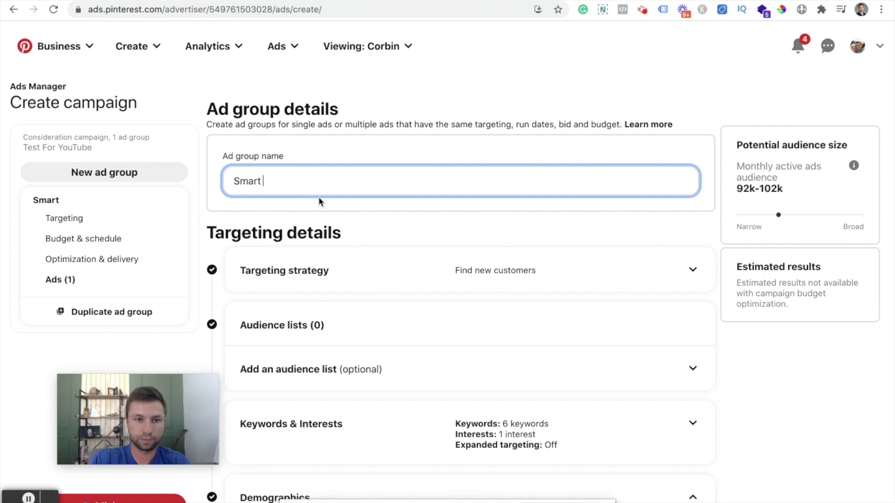
{"action": "type", "text": " Intr"}
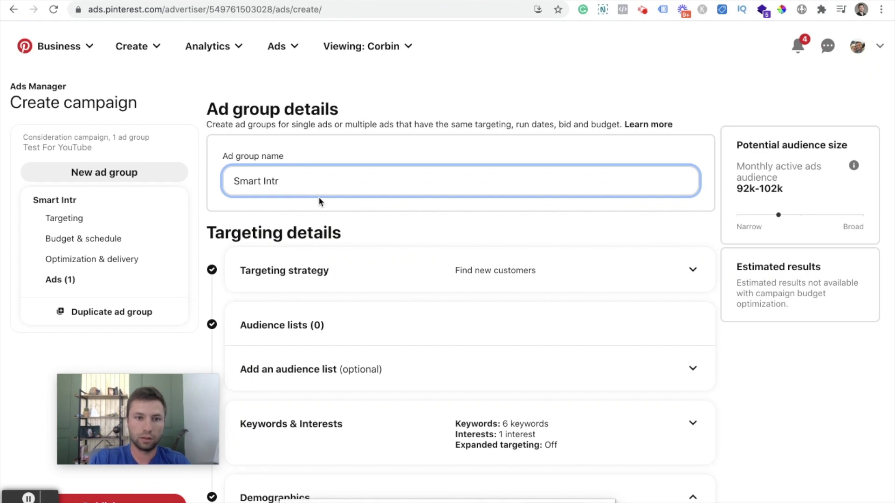
{"action": "type", "text": "estes"}
{"action": "key", "text": "BackSpace"}
{"action": "key", "text": "BackSpace"}
{"action": "key", "text": "BackSpace"}
{"action": "key", "text": "BackSpace"}
{"action": "key", "text": "BackSpace"}
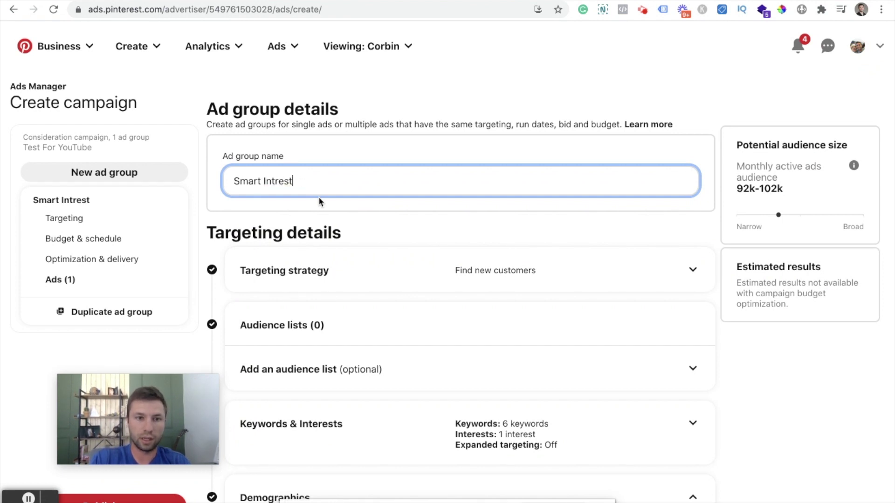
{"action": "key", "text": "BackSpace"}
{"action": "type", "text": "ere"}
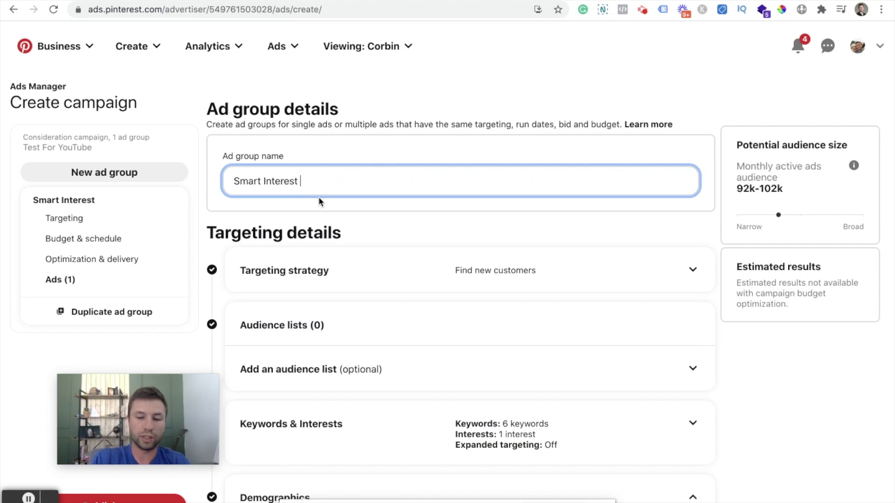
{"action": "type", "text": "st - Key"}
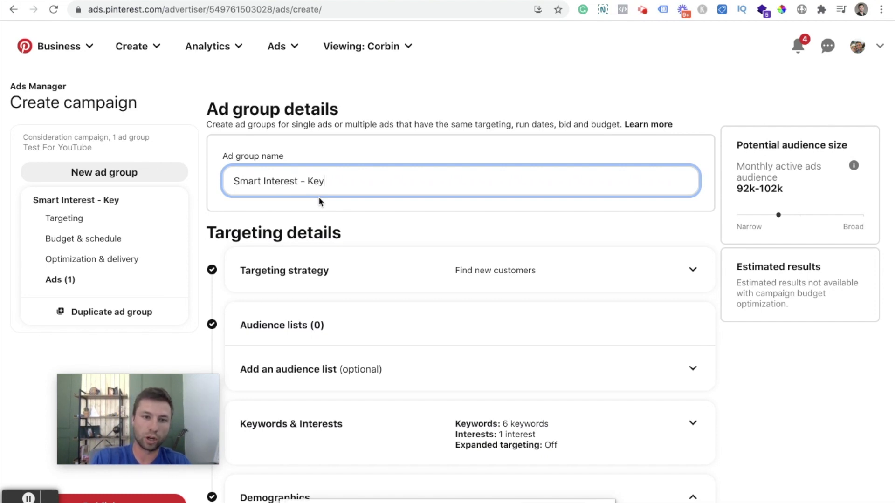
{"action": "key", "text": "BackSpace"}
{"action": "key", "text": "BackSpace"}
{"action": "type", "text": "ords"}
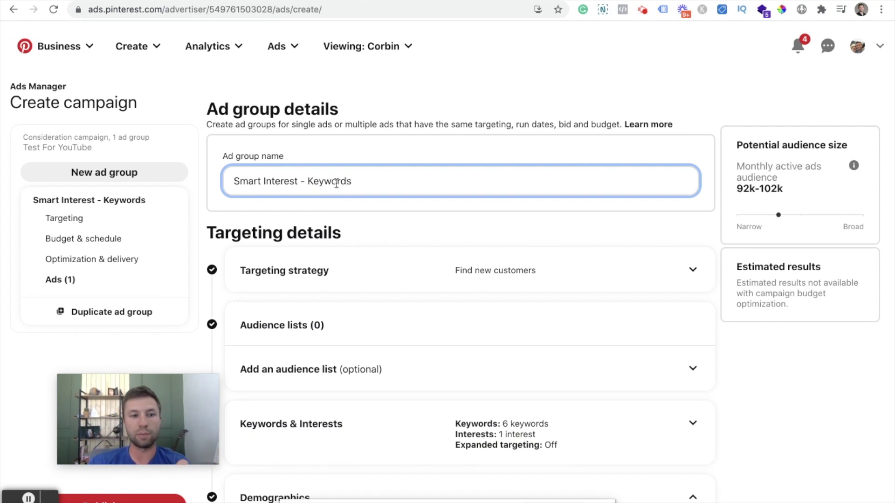
{"action": "scroll", "coordinate": [347, 302], "scroll_direction": "down", "scroll_amount": 20}
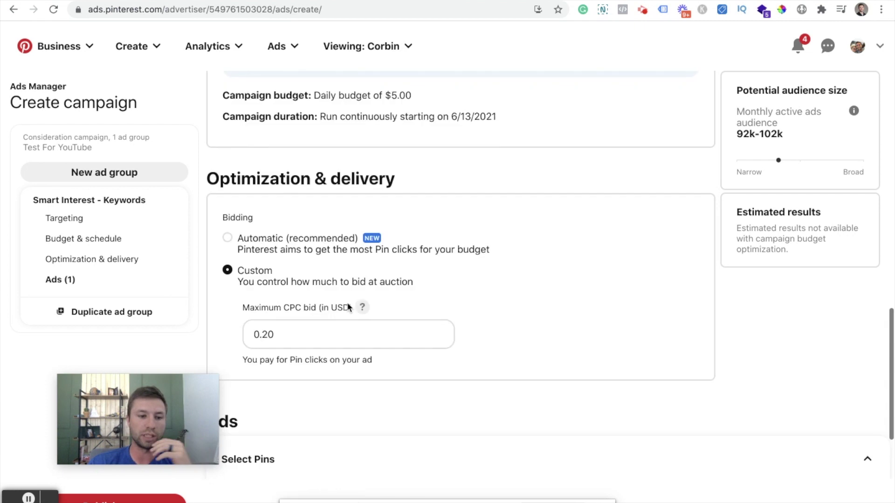
Step: Confirm the selected pin in the Ads section and launch the campaign to reach Billing
{"action": "scroll", "coordinate": [357, 317], "scroll_direction": "up", "scroll_amount": 6}
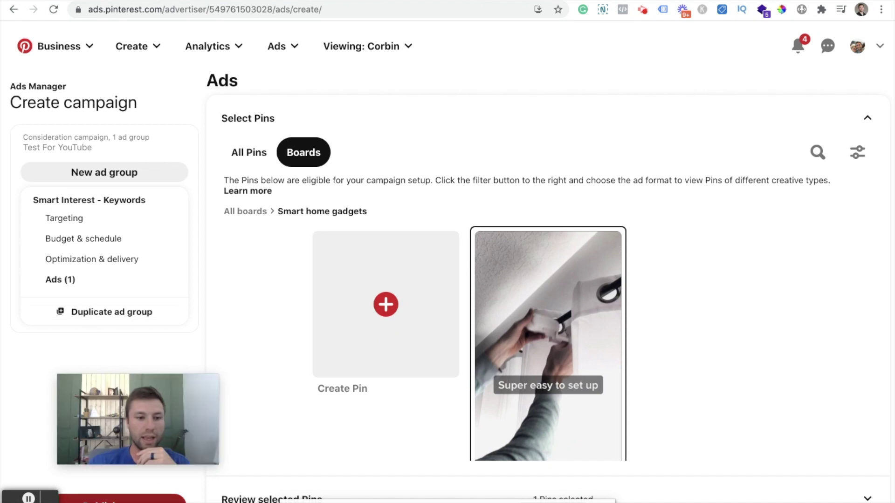
{"action": "left_click", "coordinate": [124, 500]}
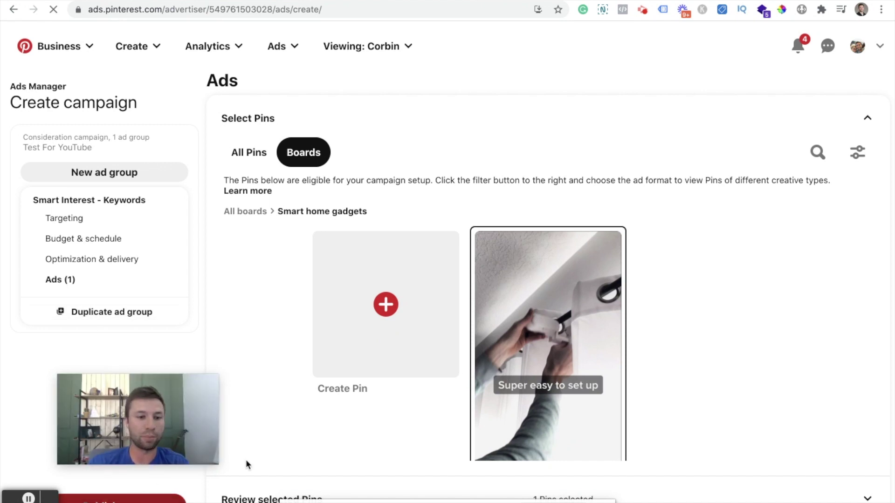